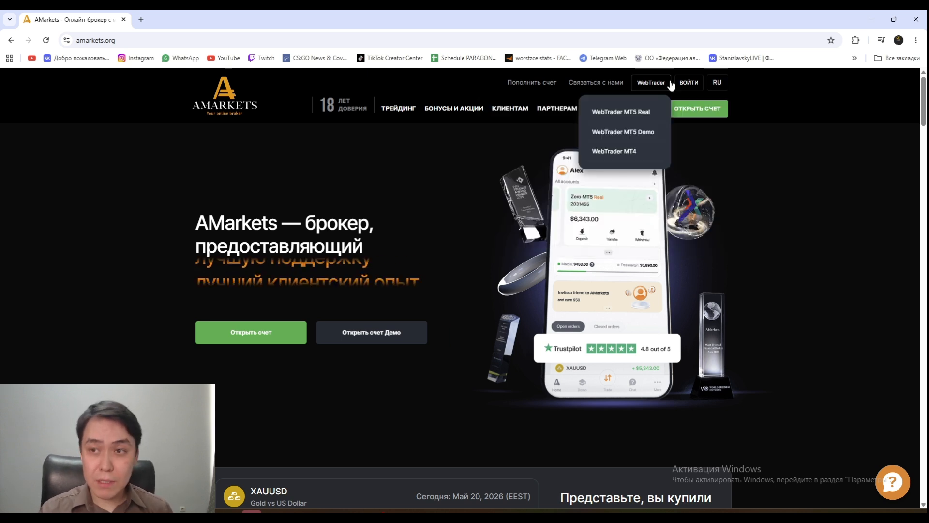
mouse_move(717, 83)
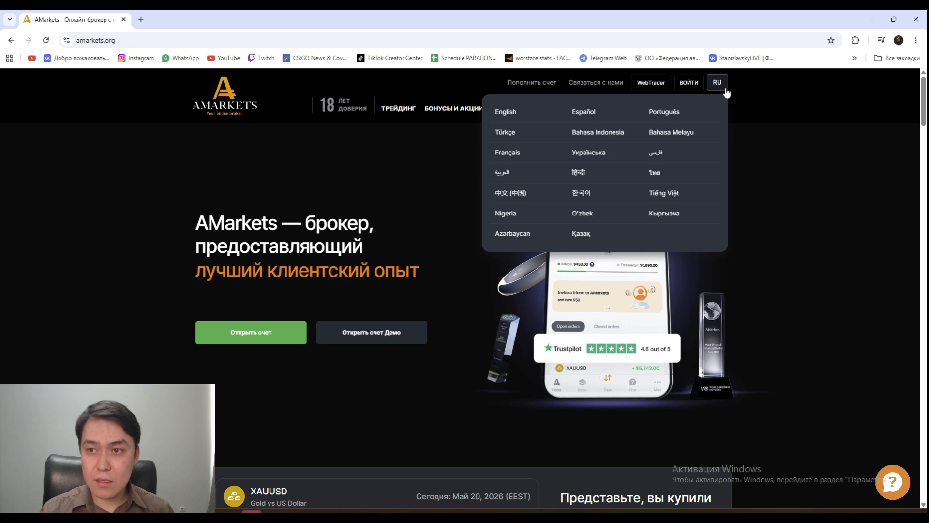
click(594, 232)
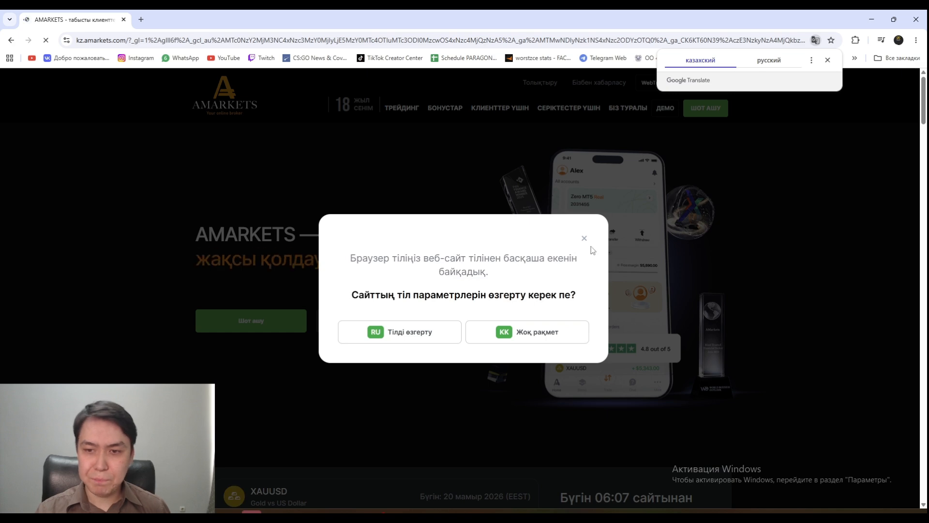
click(584, 238)
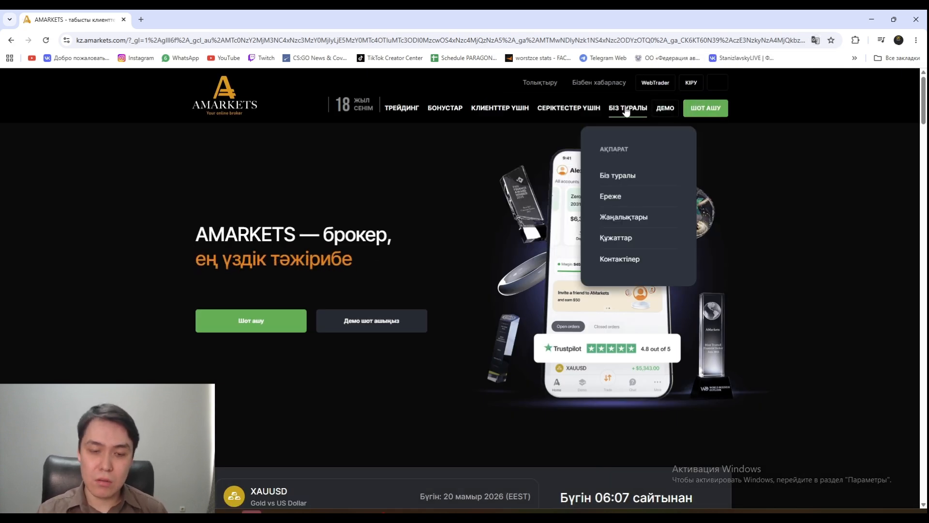
mouse_move(725, 91)
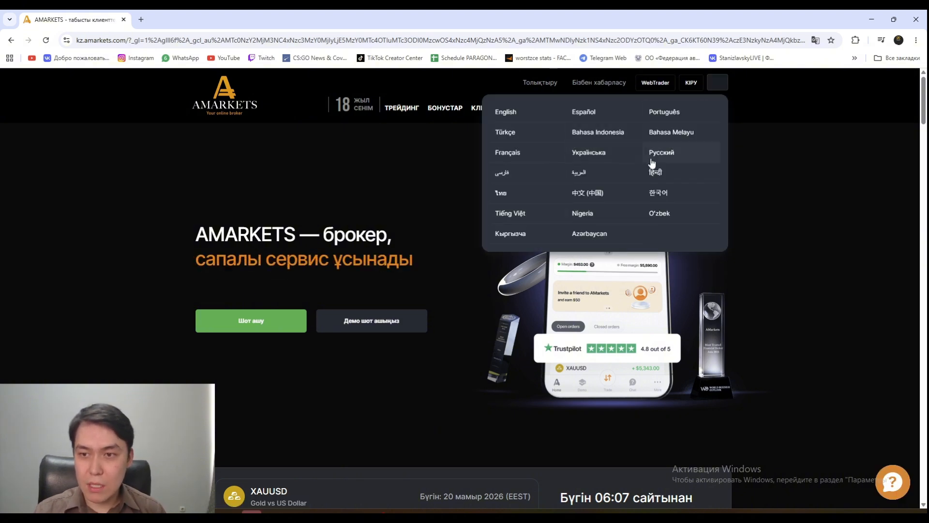
click(652, 155)
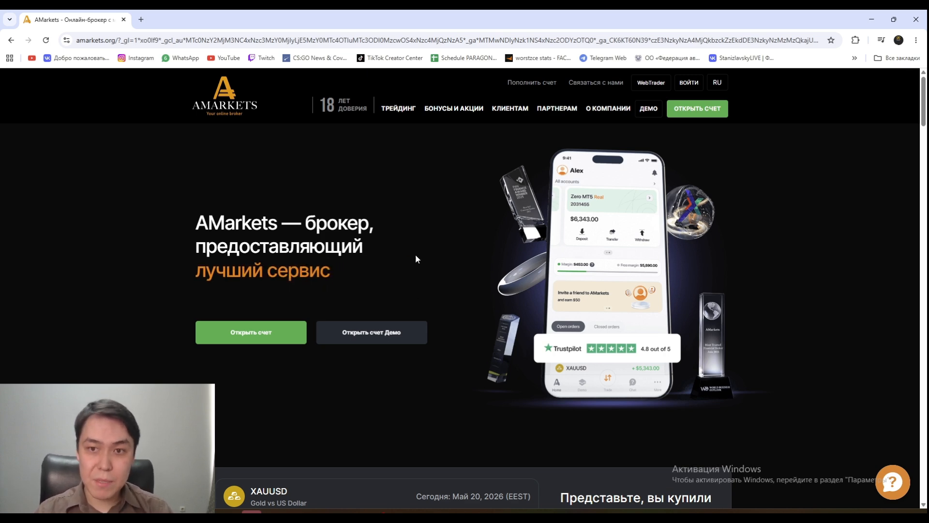
- Open the Standard account page from the ТРЕЙДИНГ menu in a new tab and switch to it
mouse_move(404, 116)
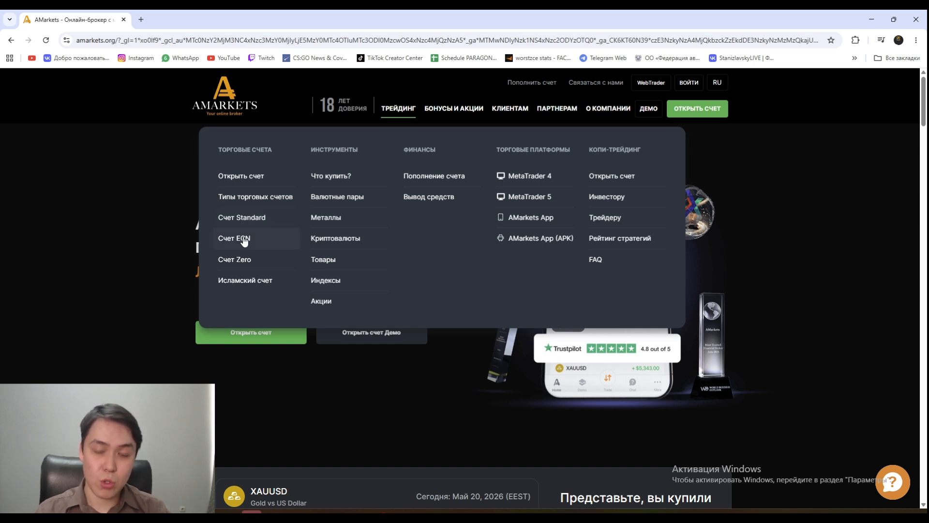
right_click(245, 218)
click(271, 228)
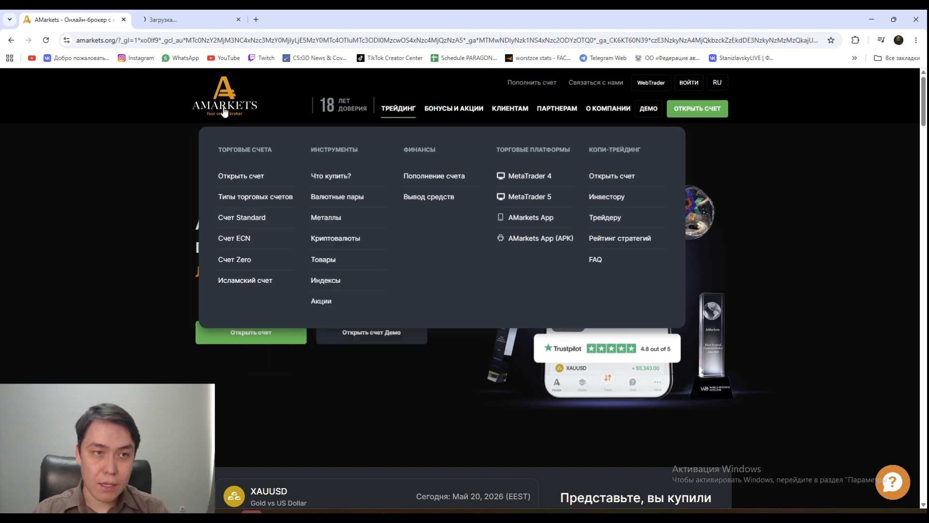
click(184, 19)
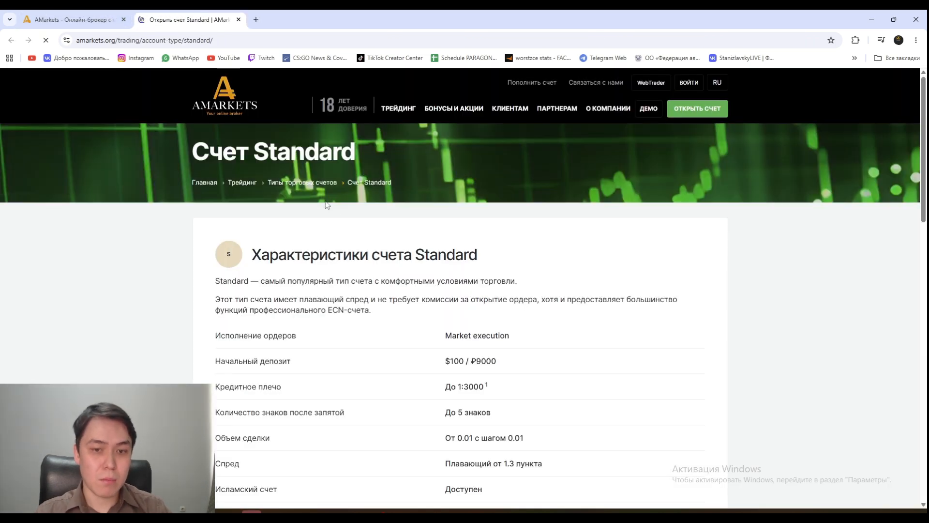
- Review the Standard account table, highlighting the $100 / ₽9000 initial deposit and leverage values
scroll(334, 218, down, 4)
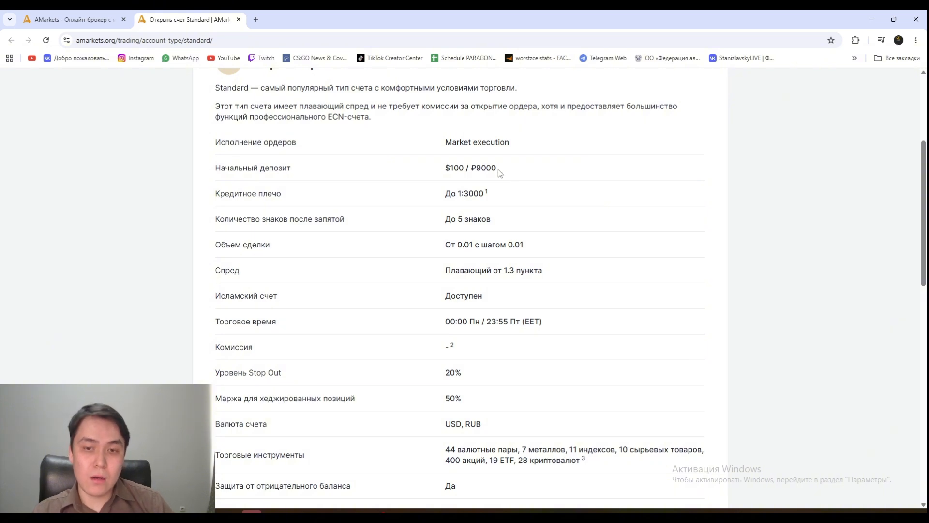
drag(498, 169, 397, 171)
click(390, 186)
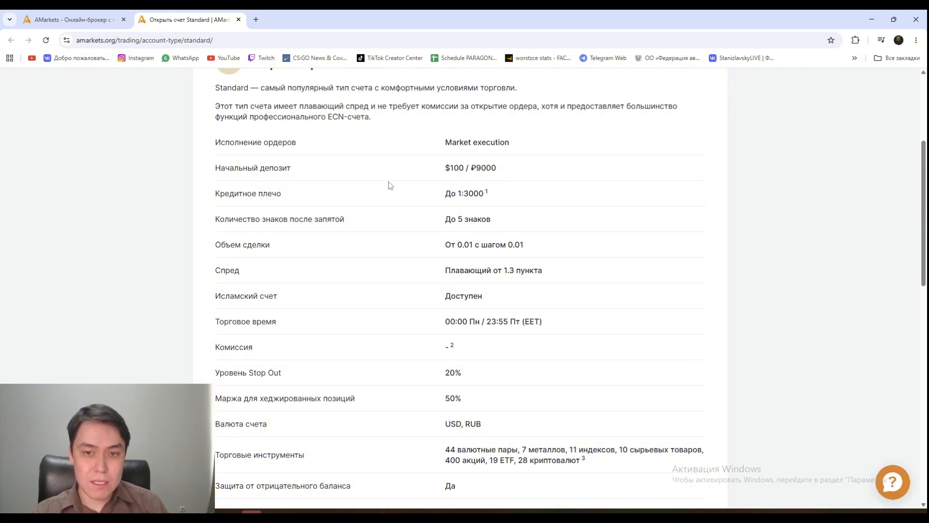
drag(464, 194, 429, 197)
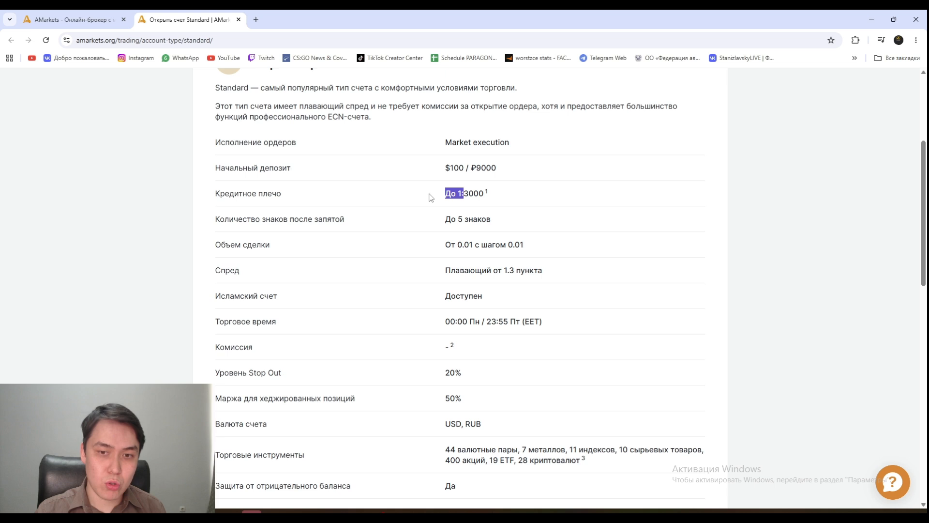
click(515, 192)
scroll(480, 227, down, 4)
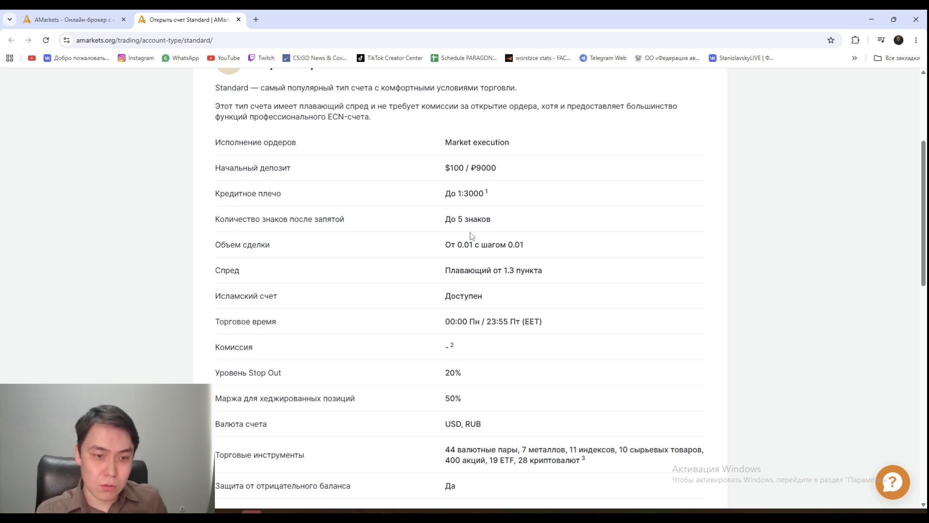
scroll(470, 233, up, 1)
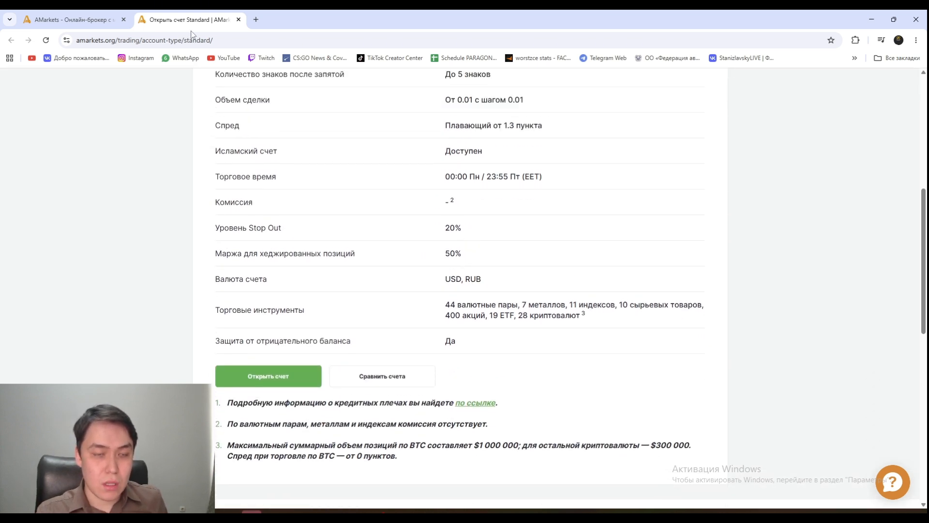
- Return to the homepage tab and scroll down to the XAUUSD gold example
click(104, 19)
scroll(426, 202, down, 5)
scroll(427, 206, down, 2)
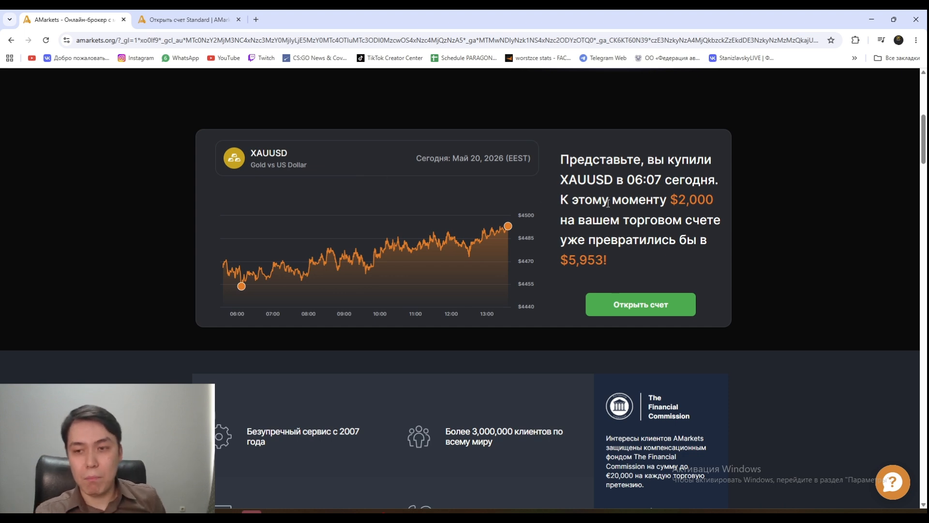
- Scroll the homepage down to the Standard, ECN and Zero account comparison table
scroll(602, 243, down, 2)
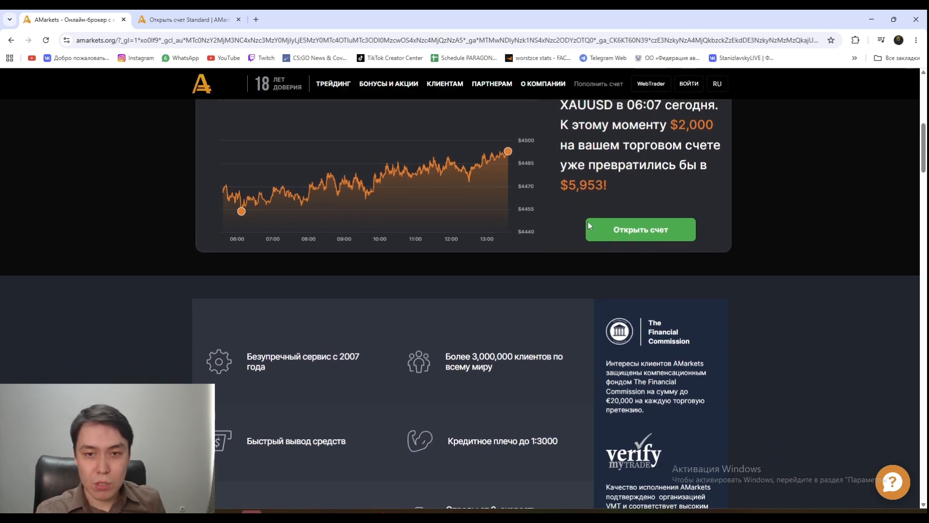
scroll(587, 222, up, 2)
scroll(554, 224, down, 2)
scroll(553, 223, down, 5)
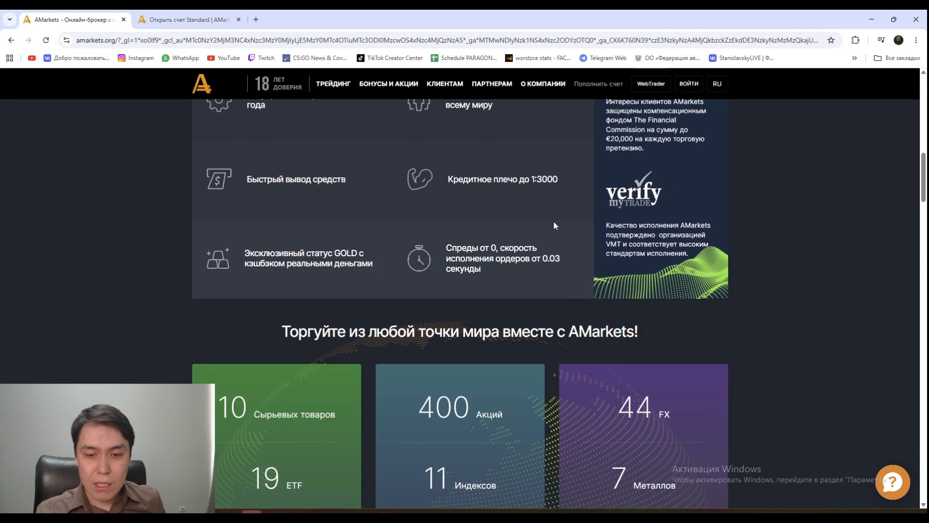
scroll(552, 218, up, 1)
scroll(552, 221, up, 1)
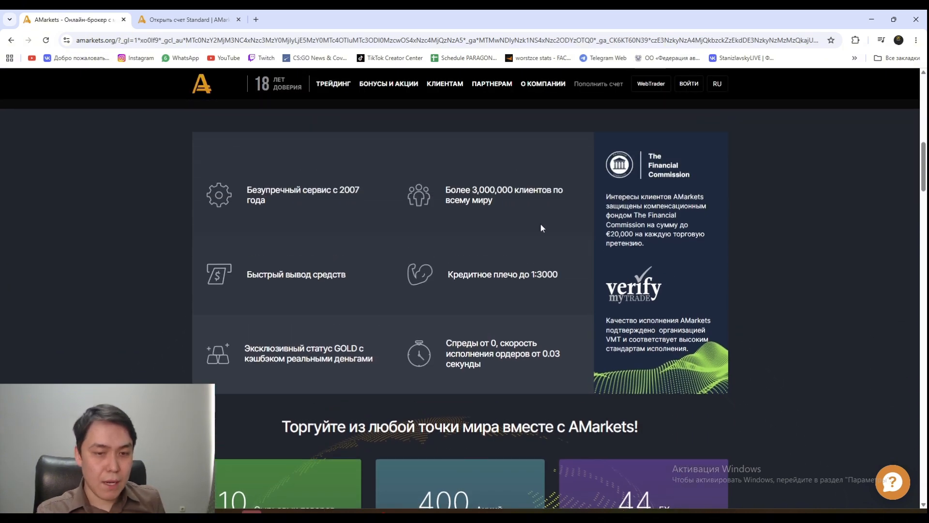
scroll(540, 224, down, 8)
scroll(534, 231, down, 11)
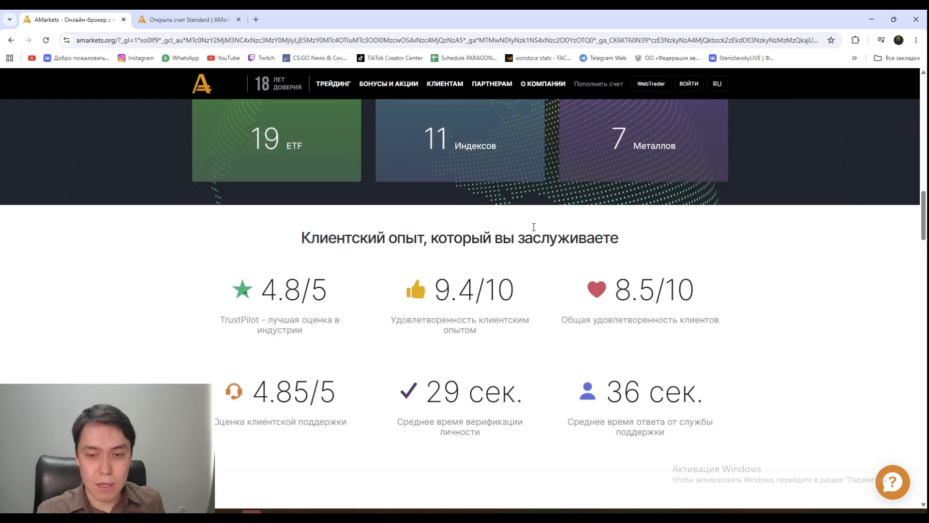
scroll(535, 220, down, 3)
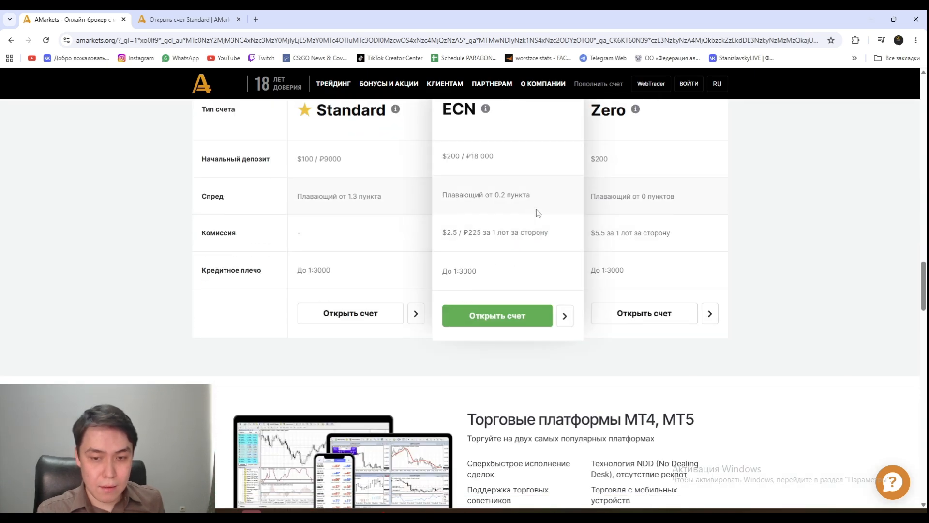
scroll(721, 284, up, 1)
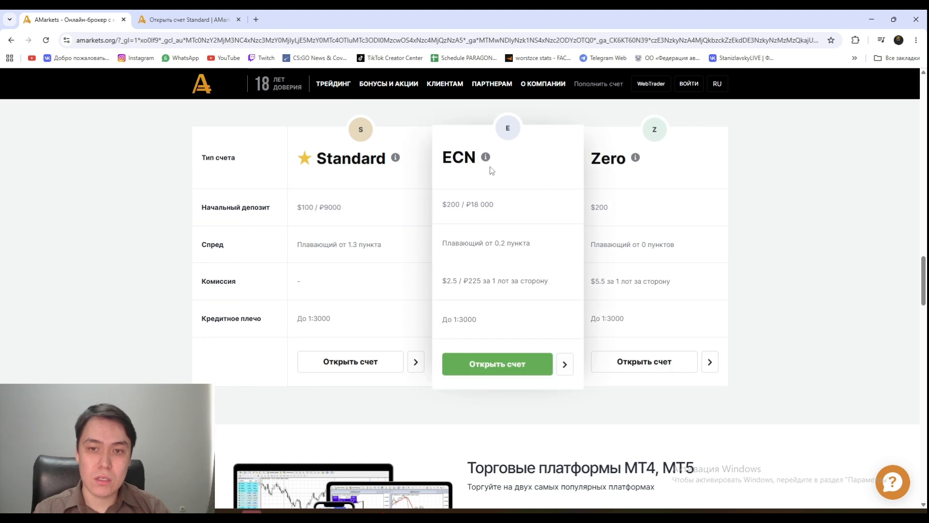
- View the ECN and Zero info tooltips, then continue down to the MT4/MT5 platforms section
mouse_move(486, 158)
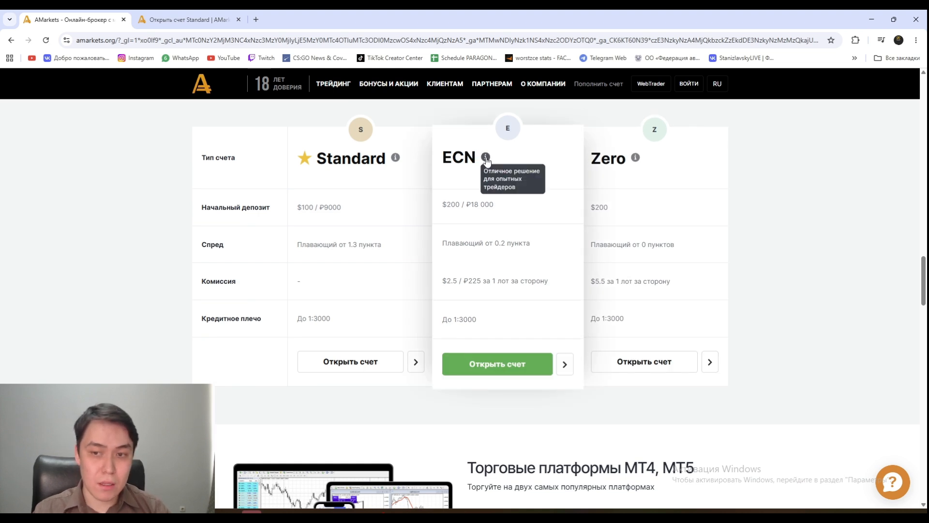
mouse_move(633, 164)
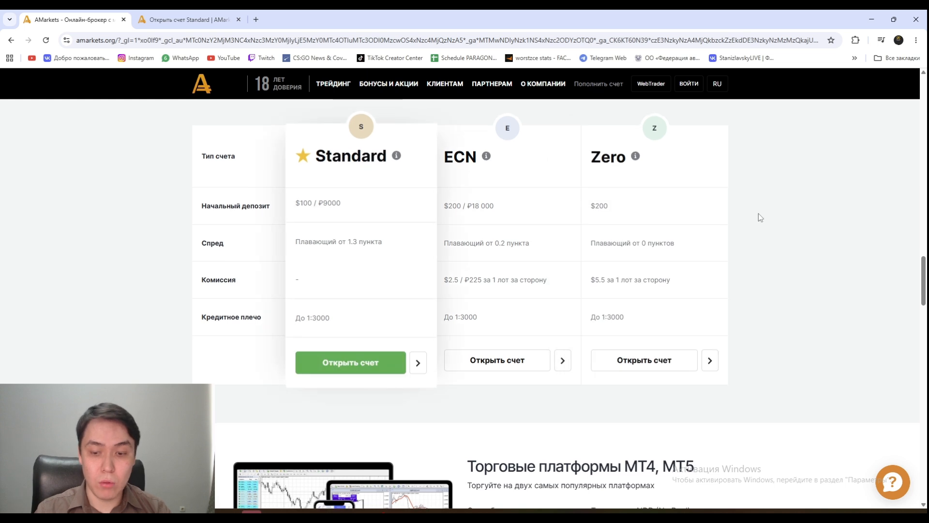
scroll(757, 216, down, 3)
scroll(756, 218, down, 2)
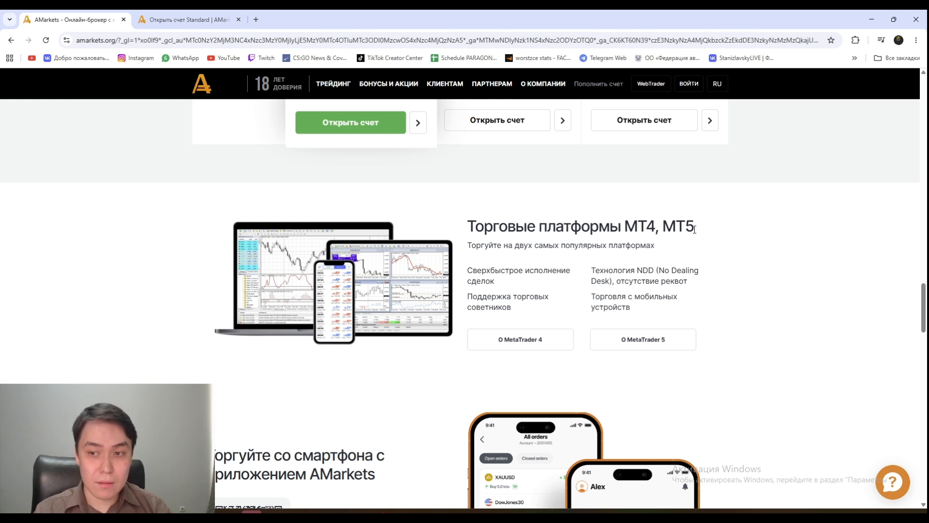
- Highlight MT4, then MT5, in the platforms heading and clear the selection
double_click(638, 226)
double_click(678, 226)
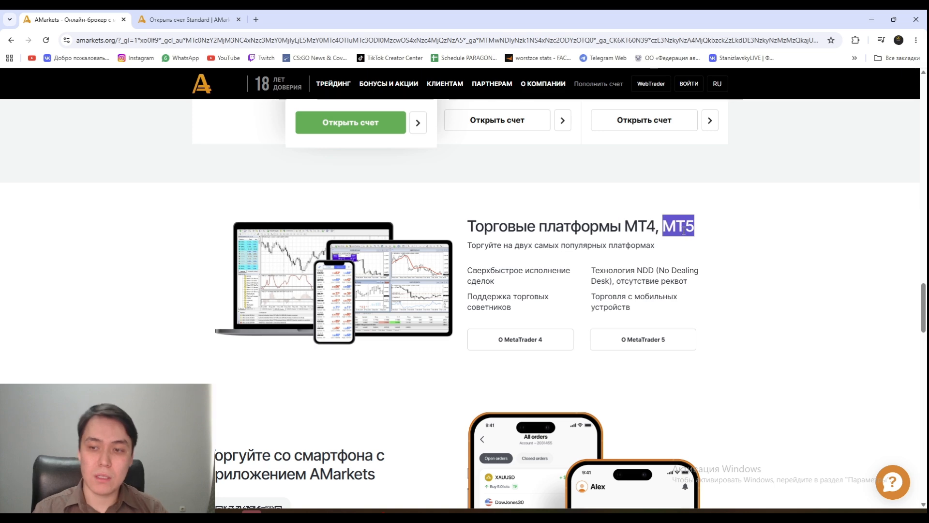
scroll(686, 232, down, 2)
click(723, 252)
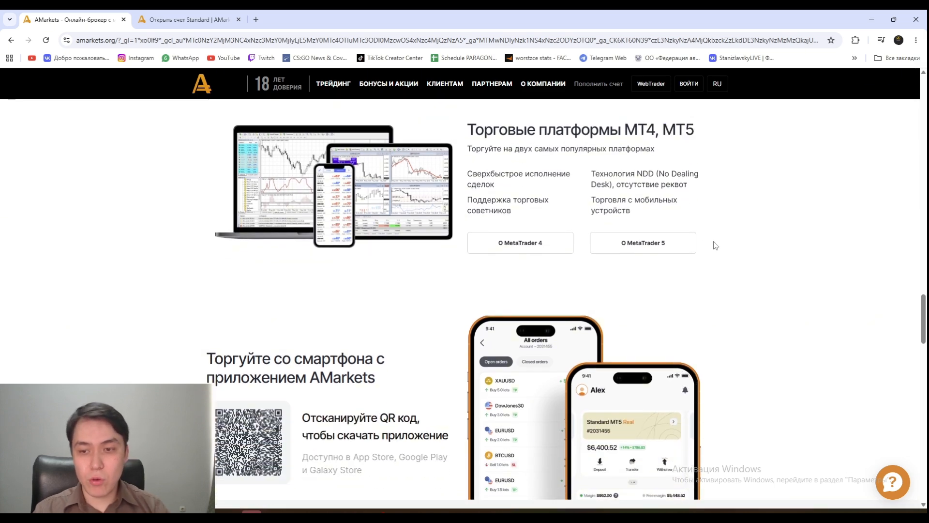
- Open the MetaTrader 4 page in a new third tab and look it over
right_click(528, 241)
click(561, 255)
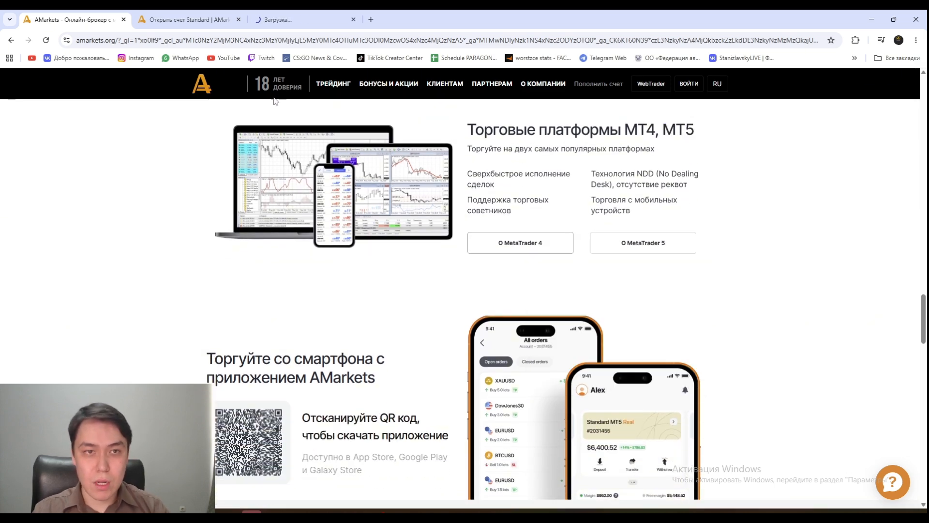
click(308, 18)
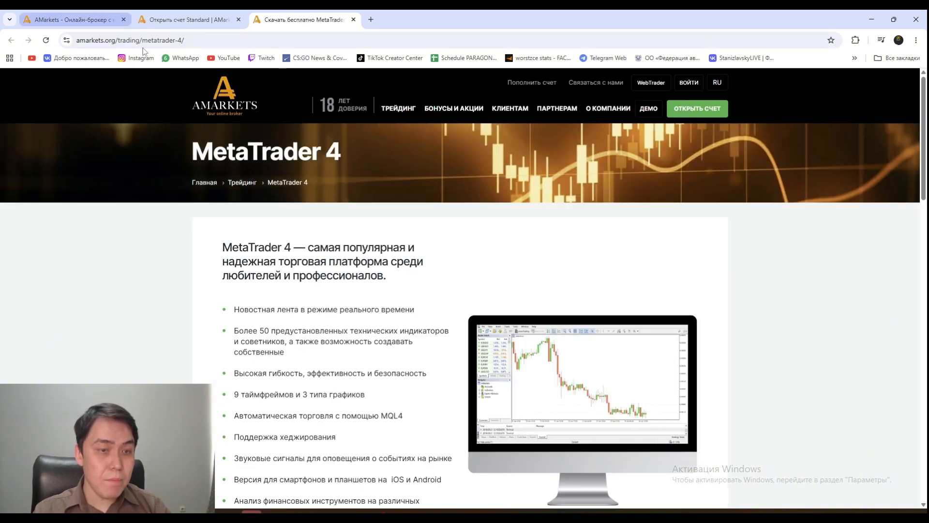
scroll(374, 212, down, 4)
- Return to the homepage tab and scroll back up to the hero banner and header
click(73, 20)
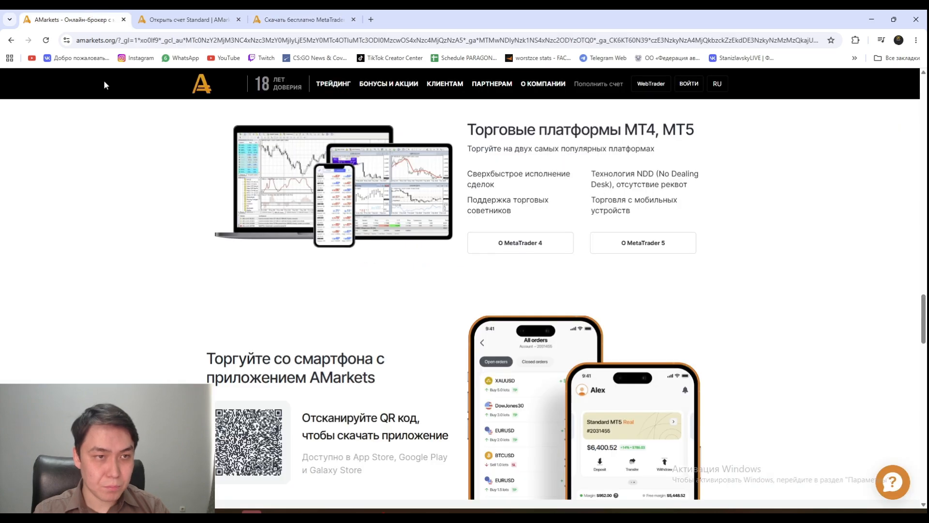
scroll(429, 270, down, 6)
scroll(432, 270, down, 7)
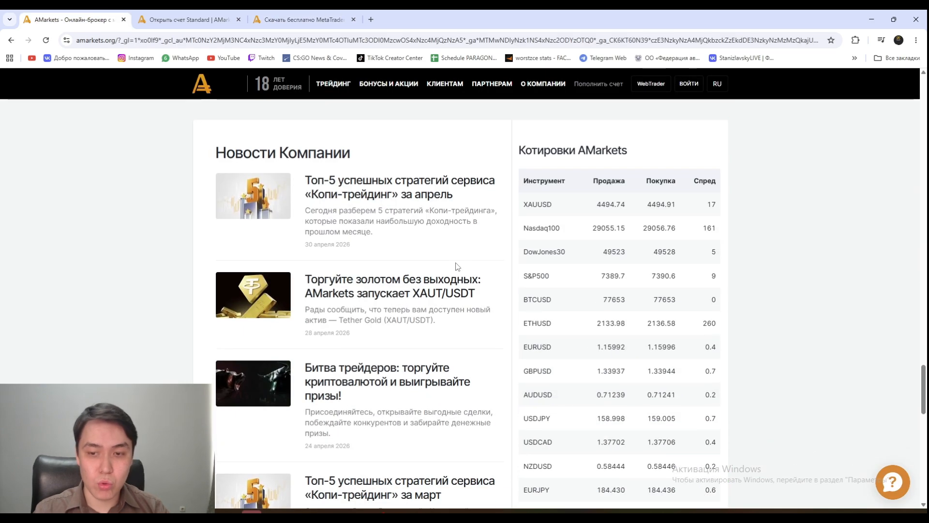
scroll(455, 269, down, 1)
scroll(416, 256, up, 3)
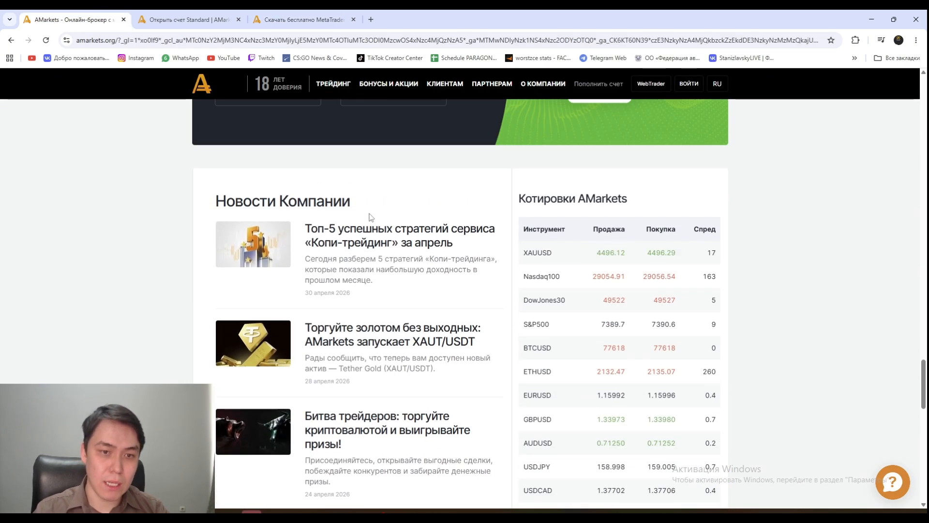
scroll(385, 248, up, 20)
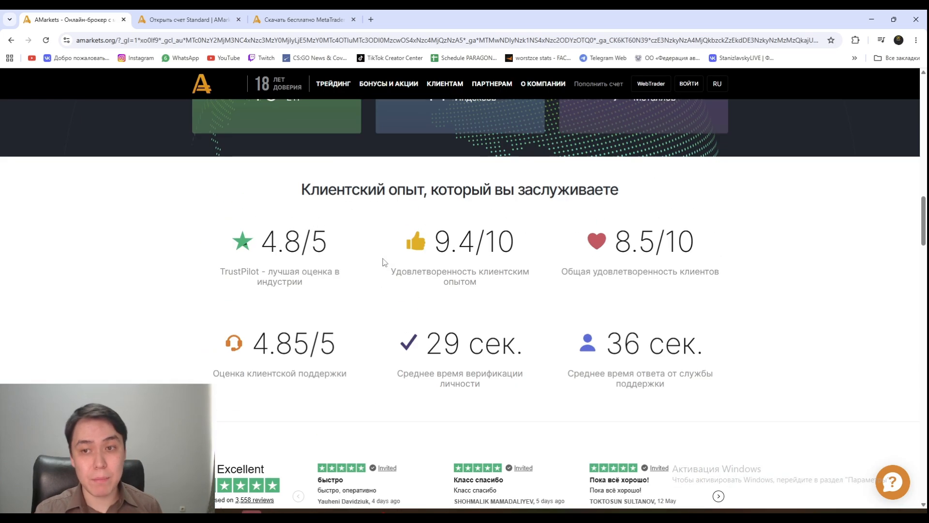
scroll(395, 250, up, 15)
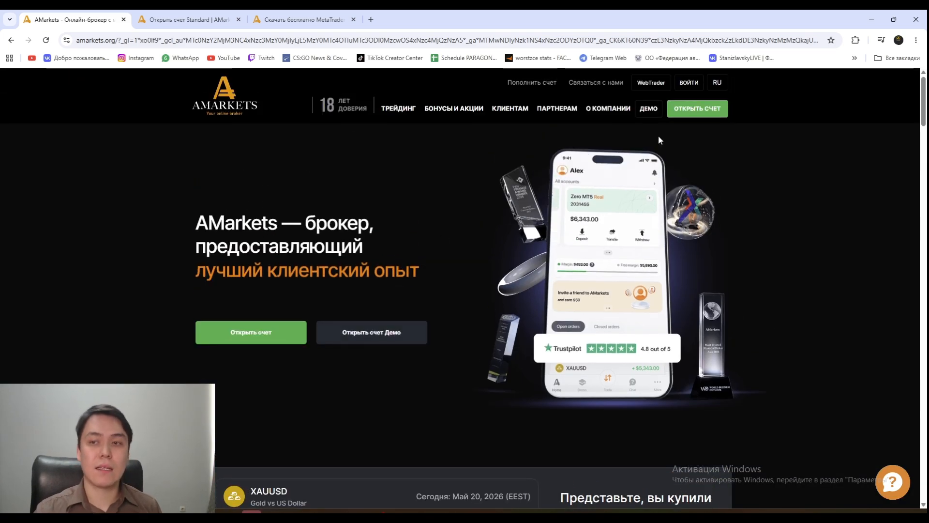
- Open the Standard account form and fill first name and surname from autofill suggestions
click(687, 114)
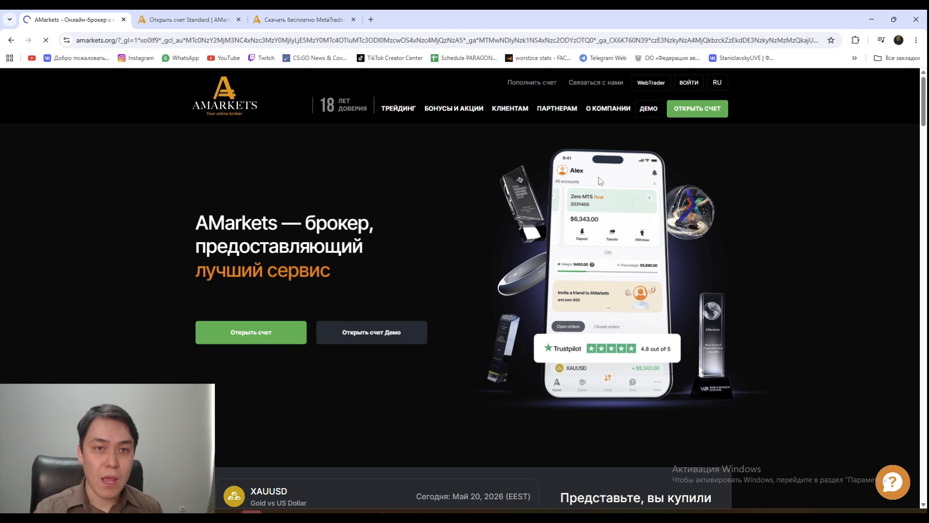
scroll(395, 247, down, 2)
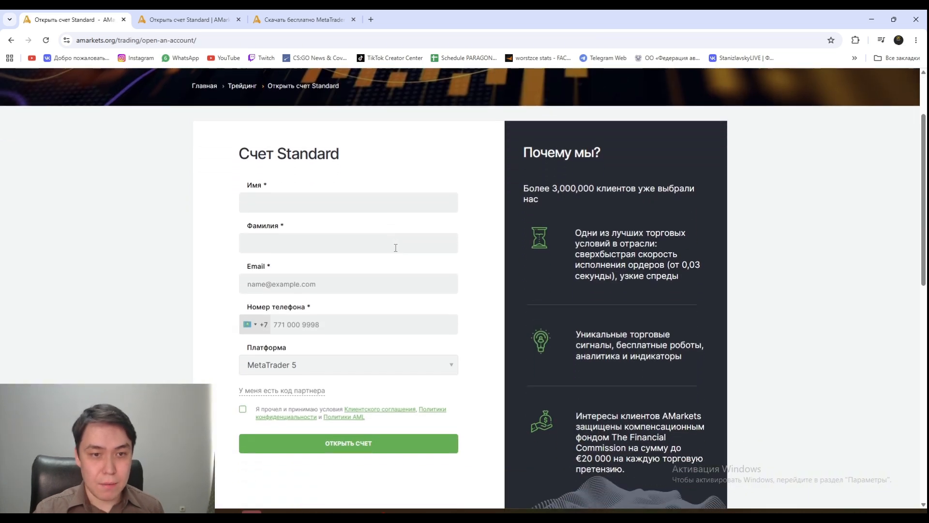
click(294, 210)
click(321, 171)
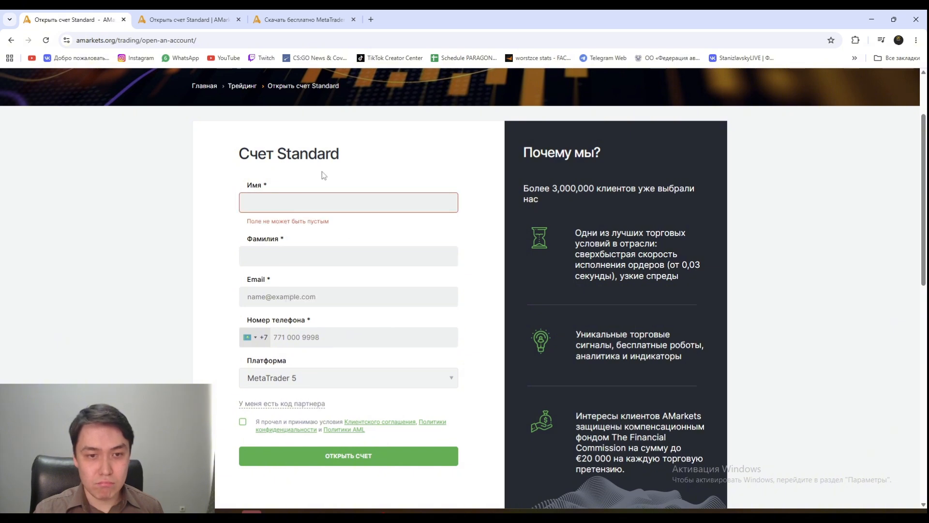
click(302, 206)
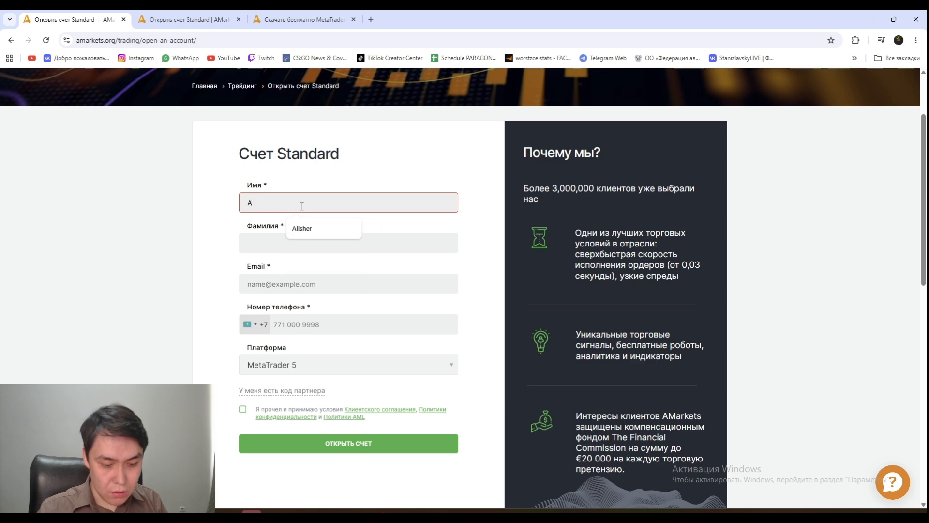
click(321, 224)
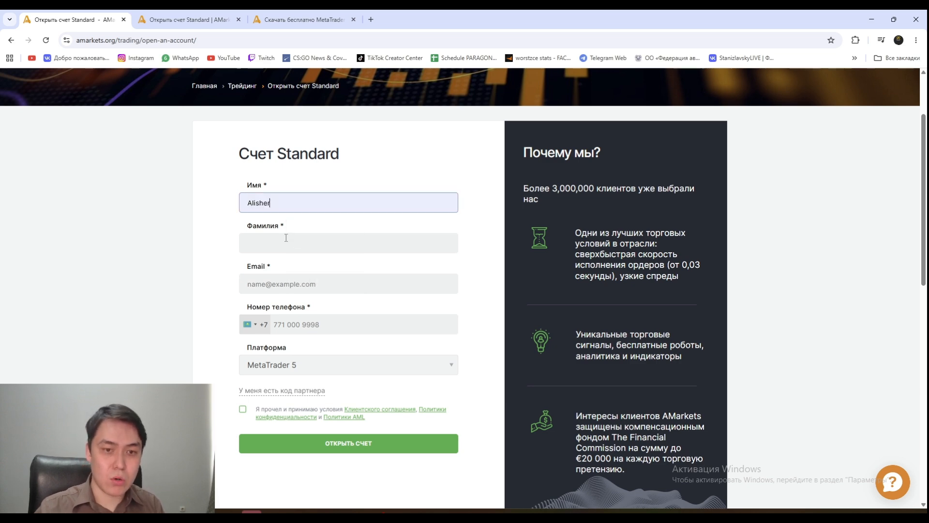
click(286, 238)
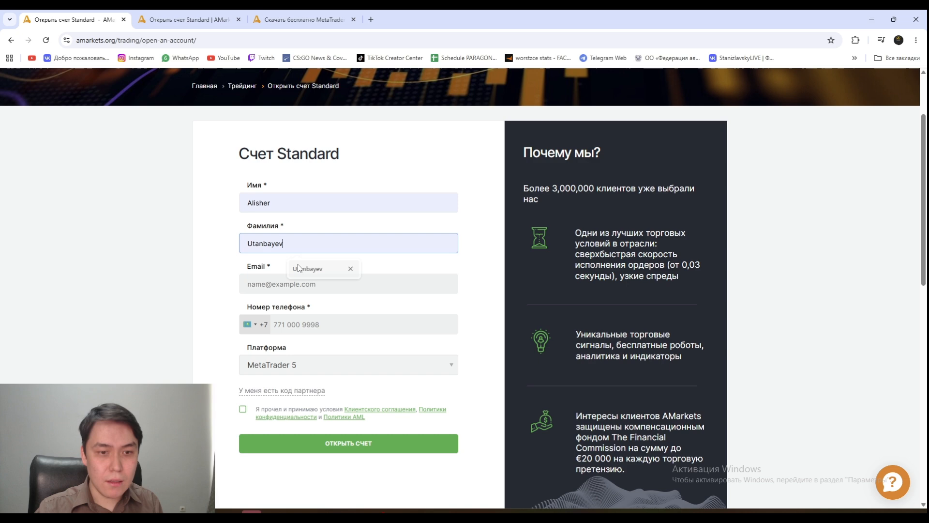
click(312, 269)
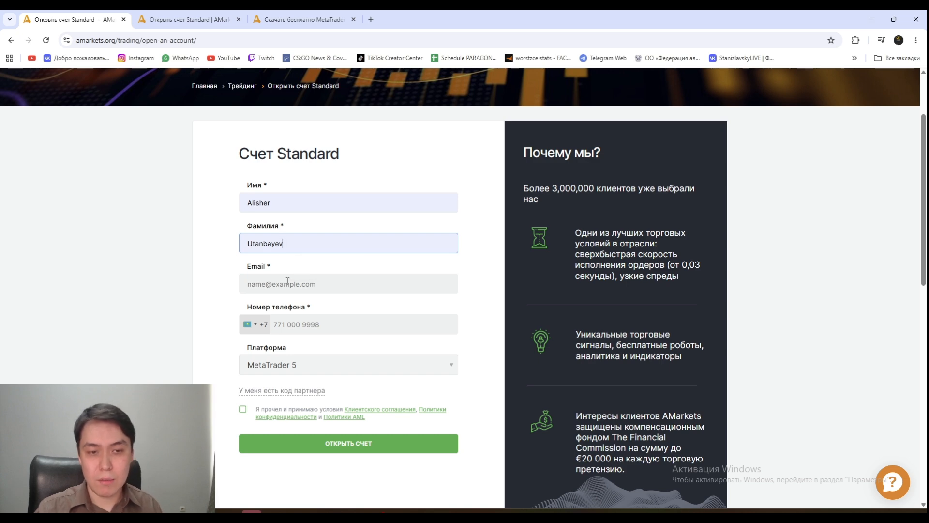
- Enter the e-mail address, correcting the mistyped domain and completing it from the suggestion
click(289, 291)
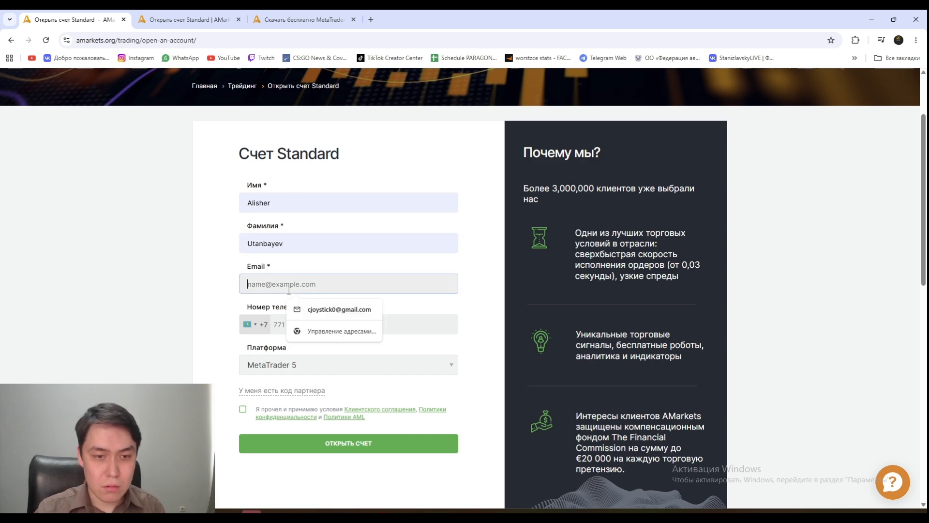
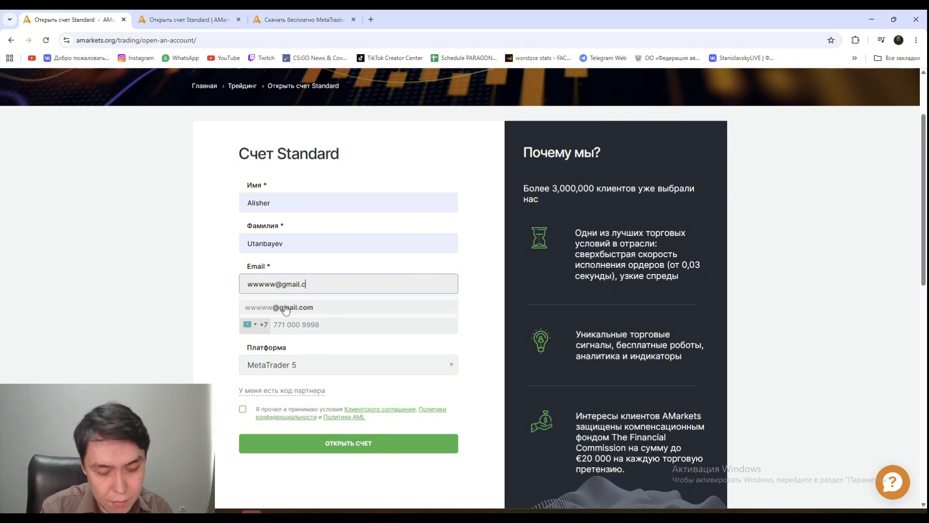
click(286, 308)
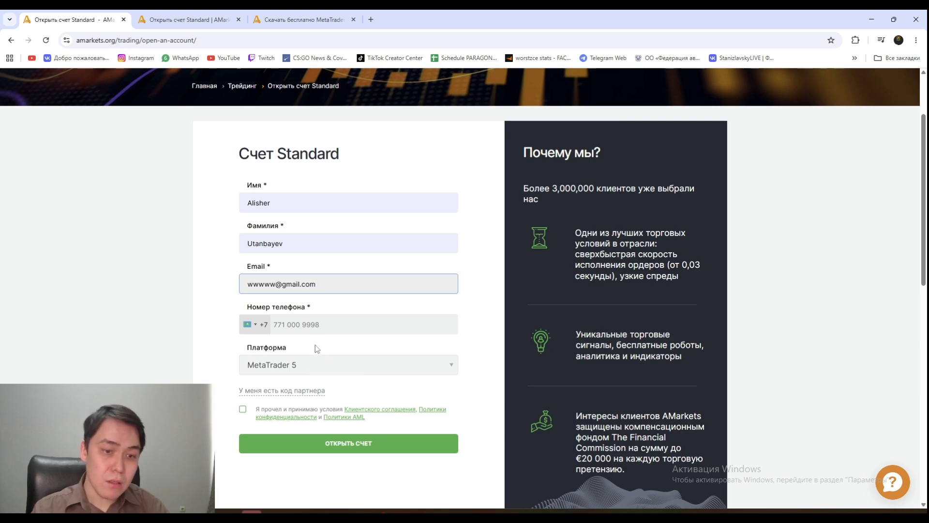
- Check the filled fields and keep MetaTrader 5 selected in the Платформа dropdown
drag(331, 291, 264, 285)
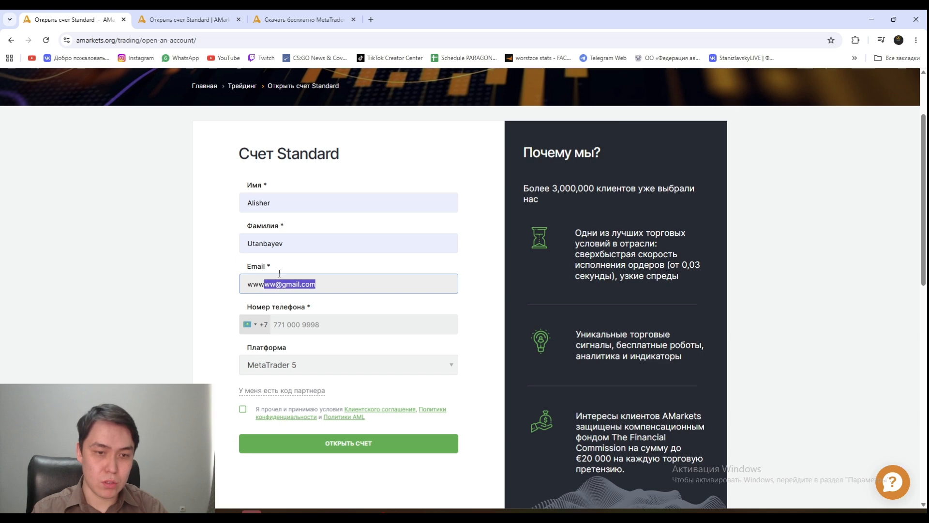
double_click(265, 243)
double_click(265, 205)
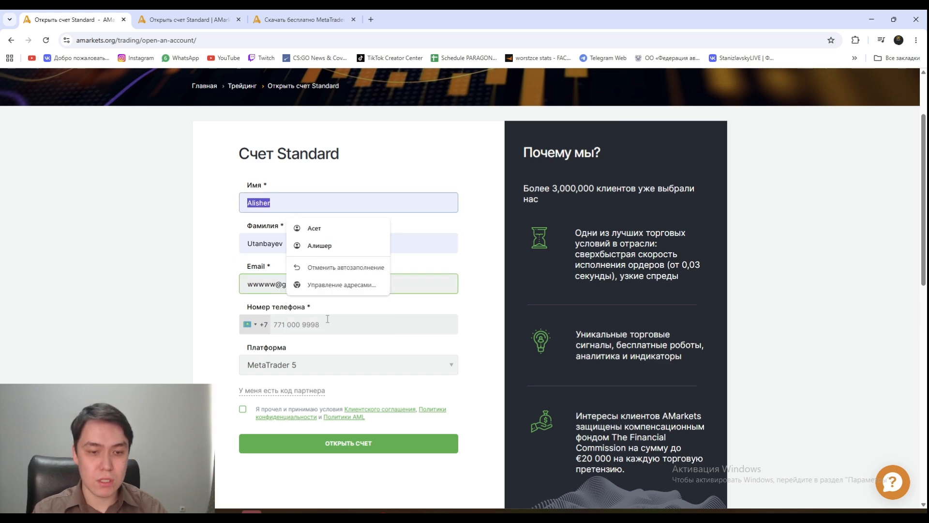
click(328, 368)
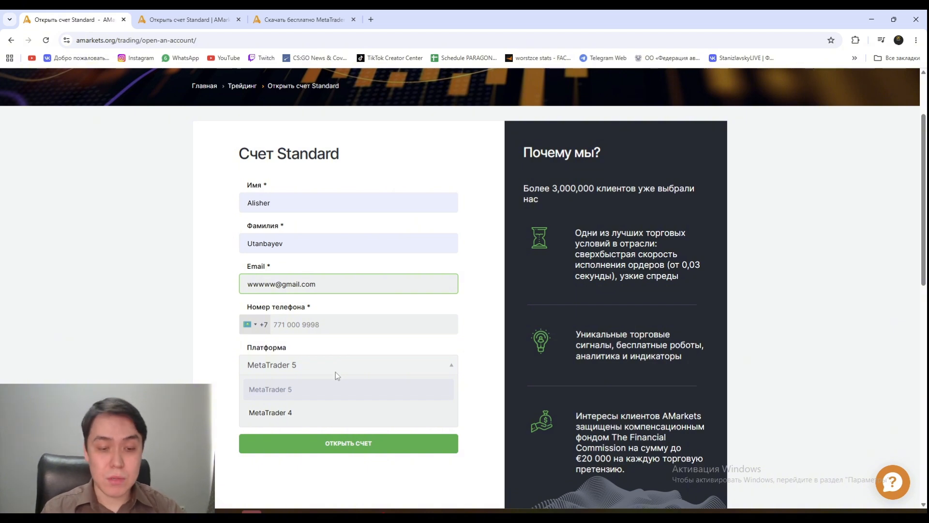
click(334, 369)
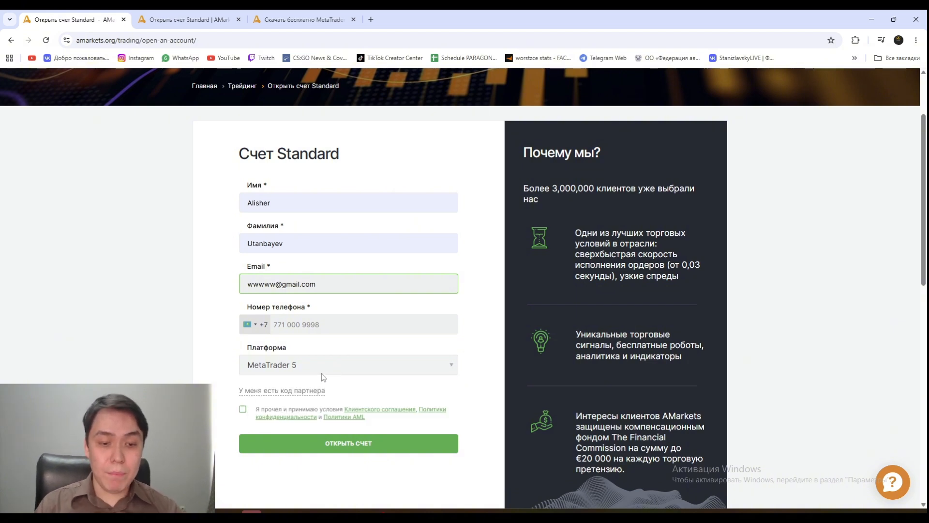
click(297, 367)
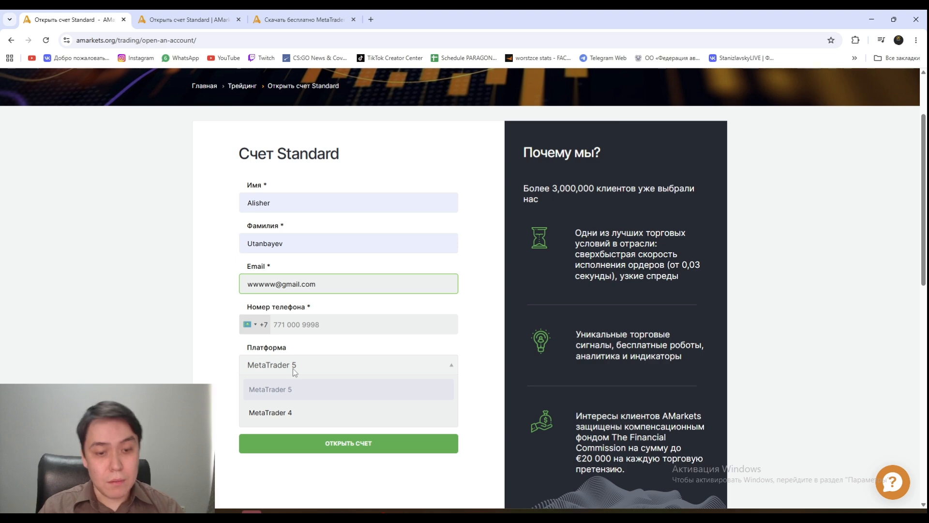
click(293, 369)
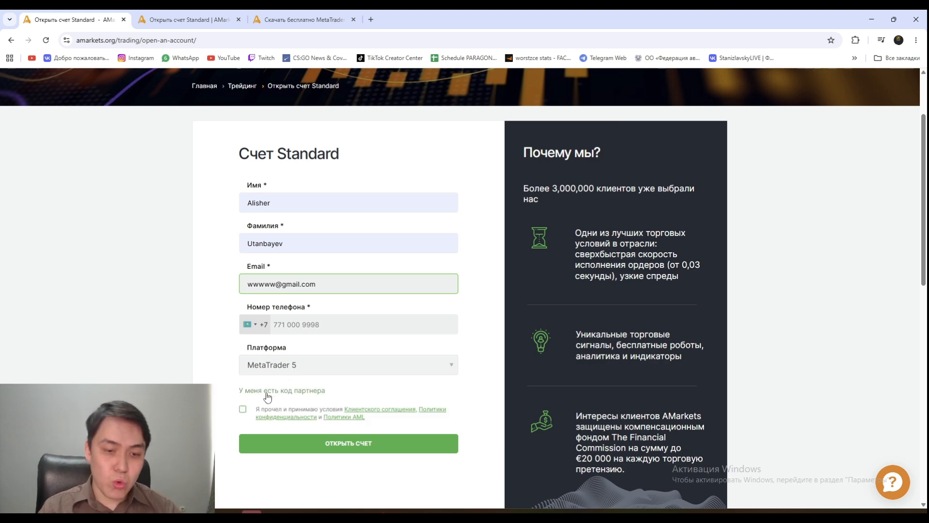
- Tick the client agreement checkbox and reveal the partner code field
click(242, 412)
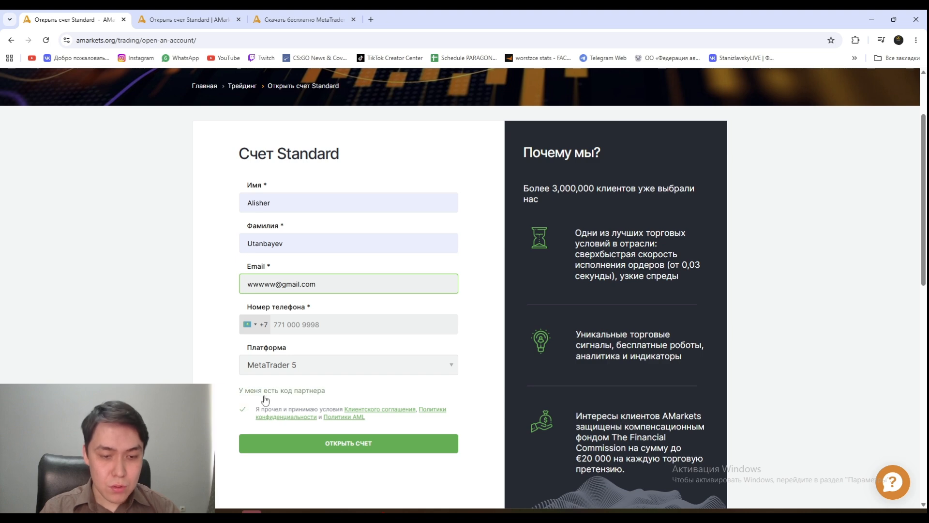
drag(263, 396, 265, 394)
click(285, 391)
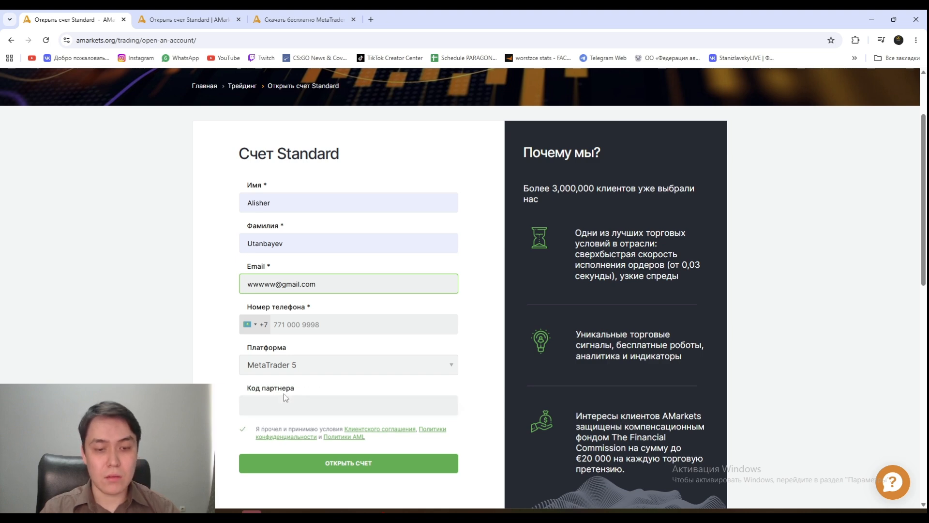
- Reload the page with F5 so the form fields are blank again
scroll(281, 399, down, 3)
scroll(279, 401, down, 2)
scroll(280, 400, up, 6)
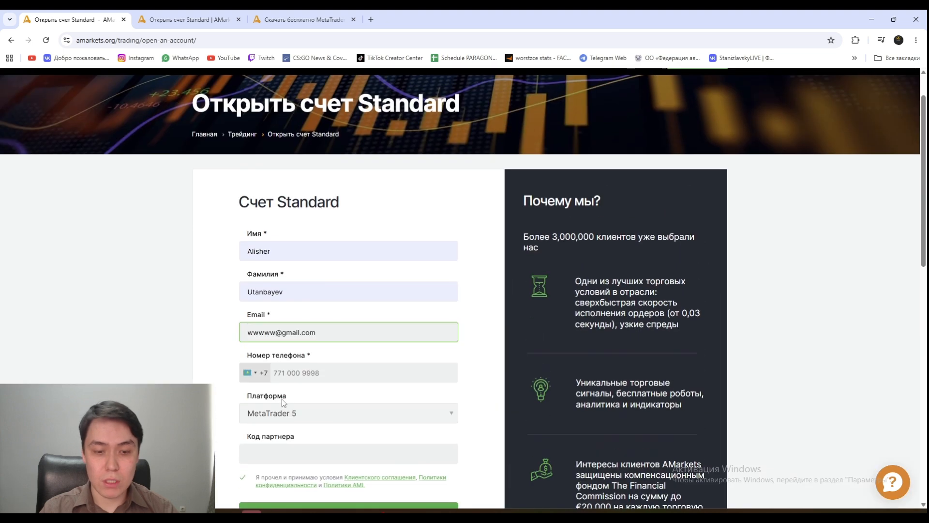
scroll(281, 399, down, 2)
scroll(333, 416, up, 3)
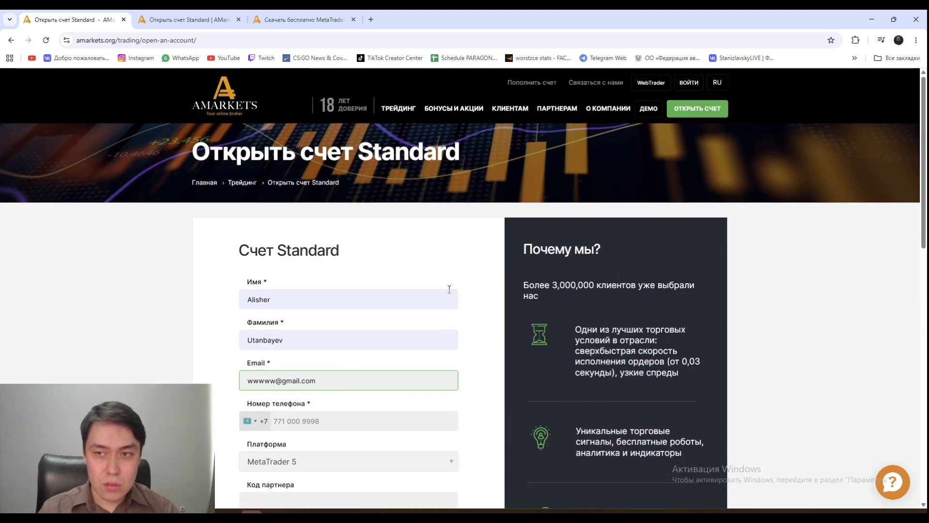
mouse_move(717, 83)
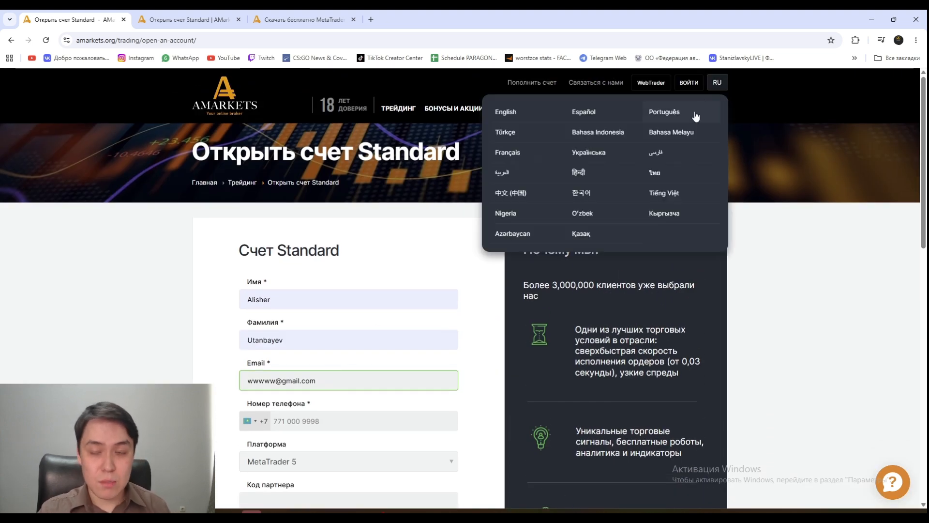
key(F5)
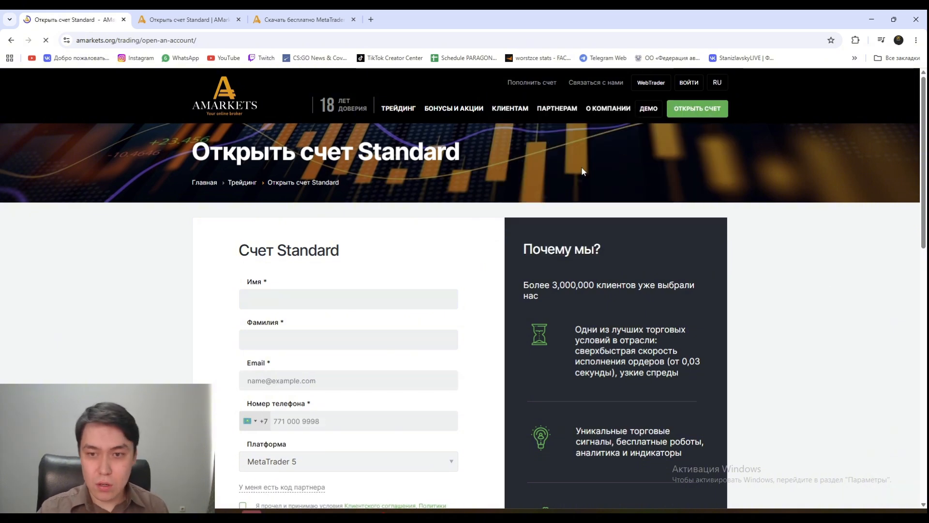
- Open the Personal Area accounts page, dismiss the translation offer, and show the Настройки and Копи-трейдинг menus
click(686, 83)
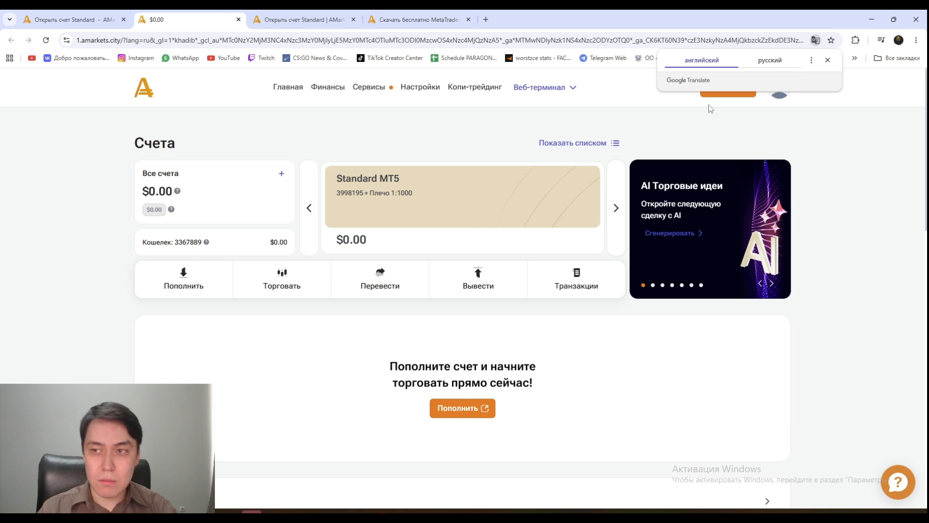
click(827, 61)
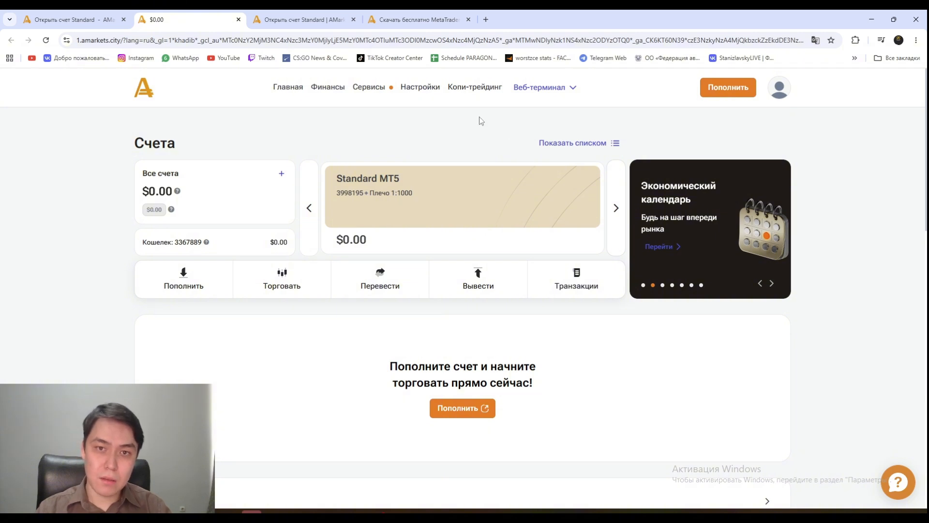
mouse_move(412, 94)
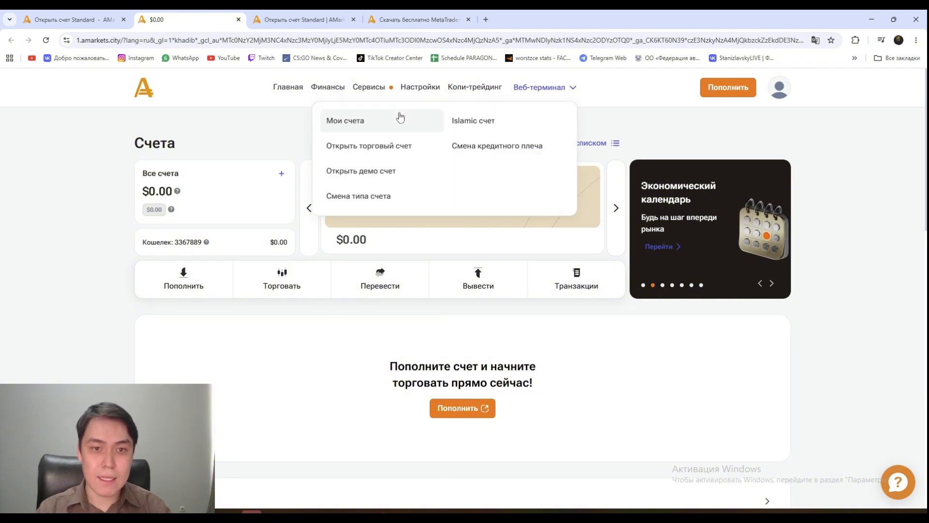
mouse_move(469, 93)
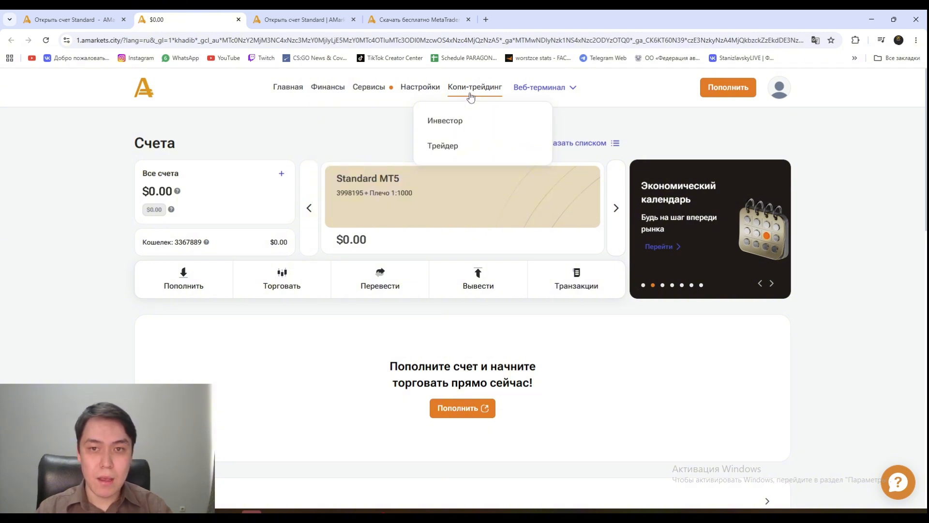
- Open the copy-trading Трейдер page and look over strategy 123 on MetaTrader 4 and the empty payment account
click(437, 146)
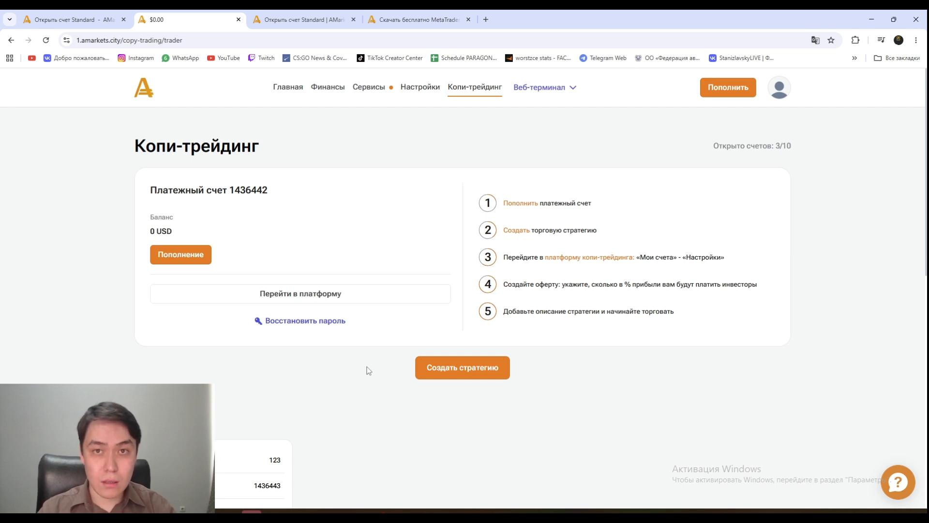
scroll(319, 399, down, 6)
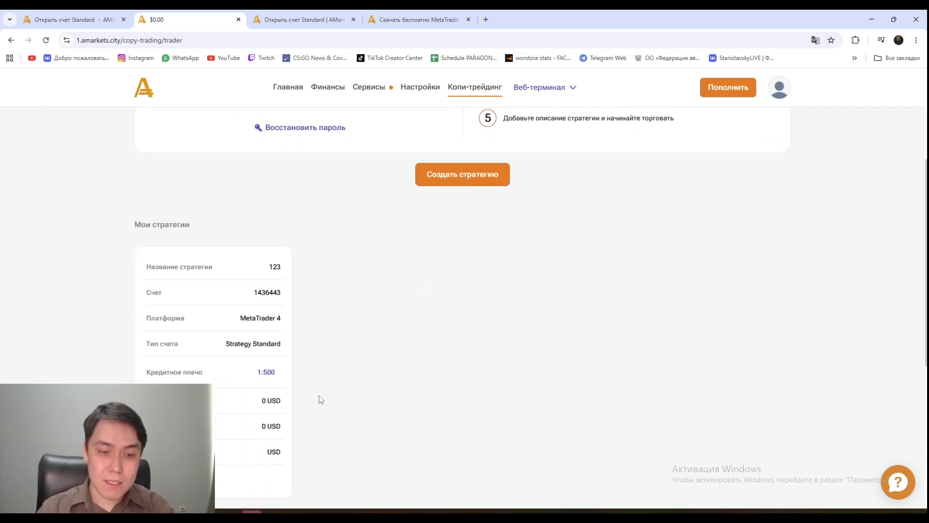
mouse_move(379, 517)
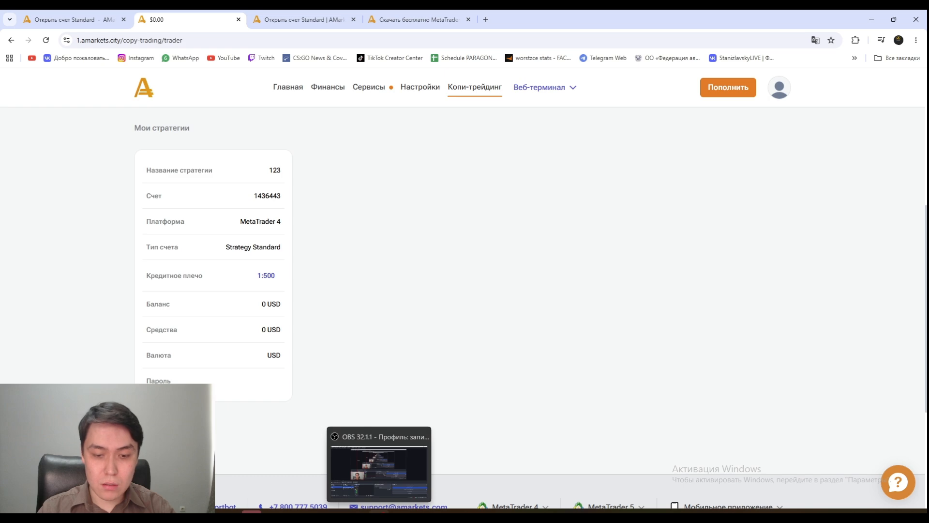
click(379, 516)
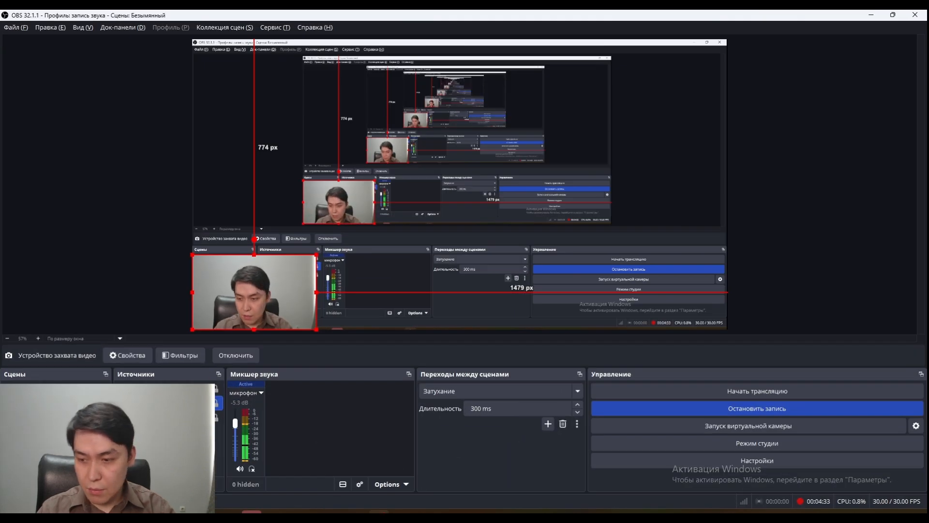
click(379, 517)
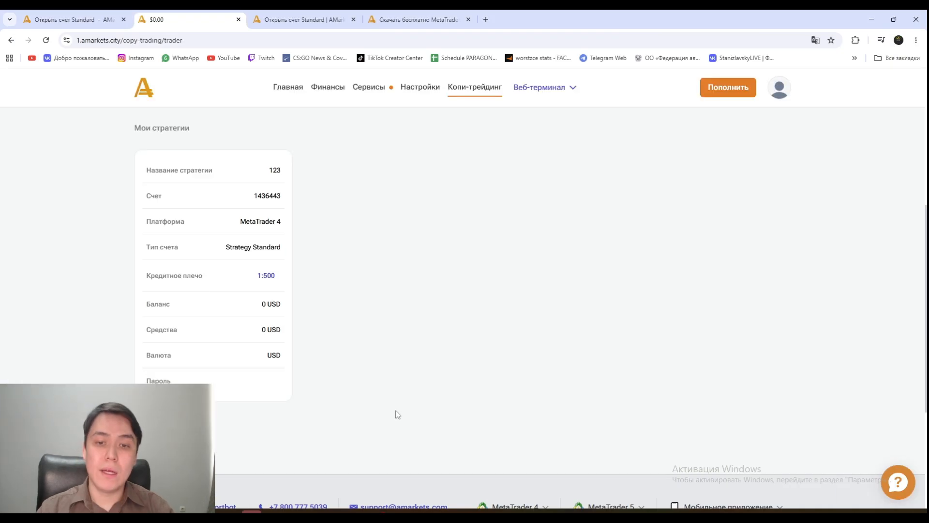
scroll(417, 297, down, 1)
scroll(417, 297, up, 7)
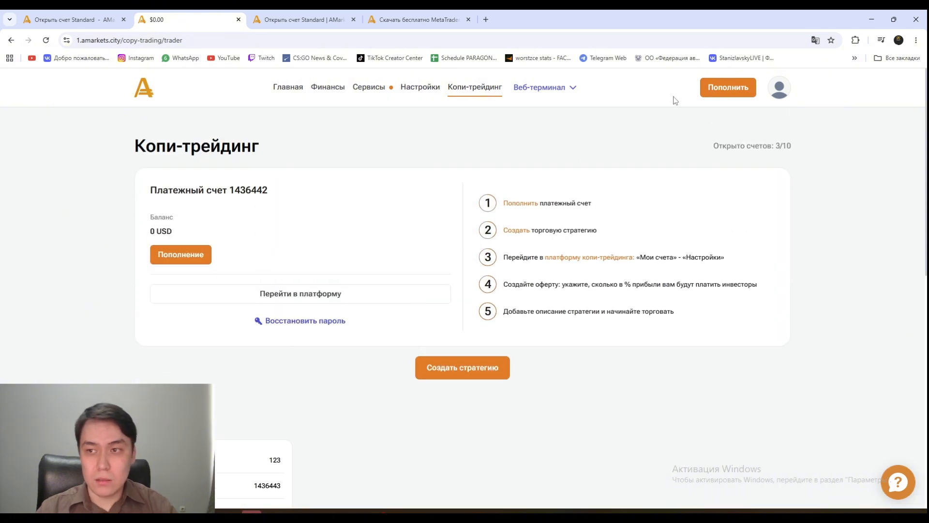
click(778, 89)
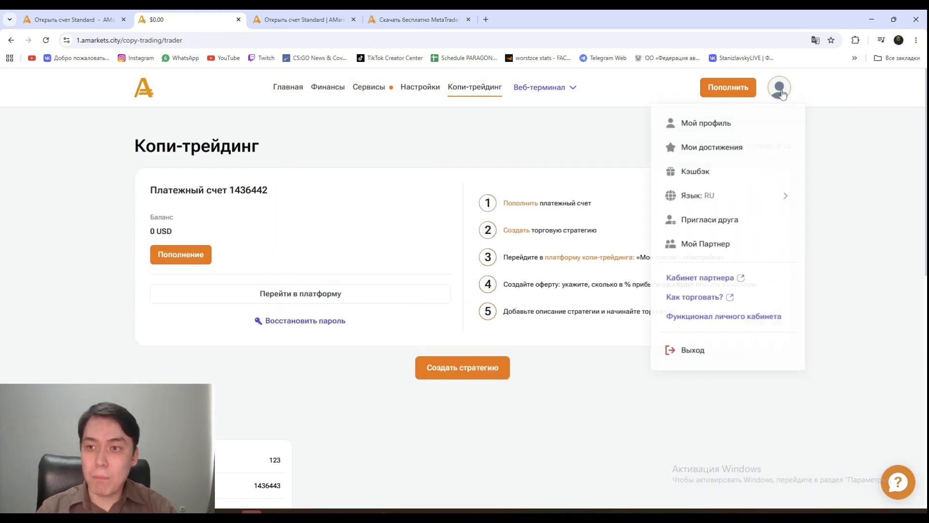
- Open Мой профиль and scroll through Основные данные, Безопасность and Документы
click(678, 130)
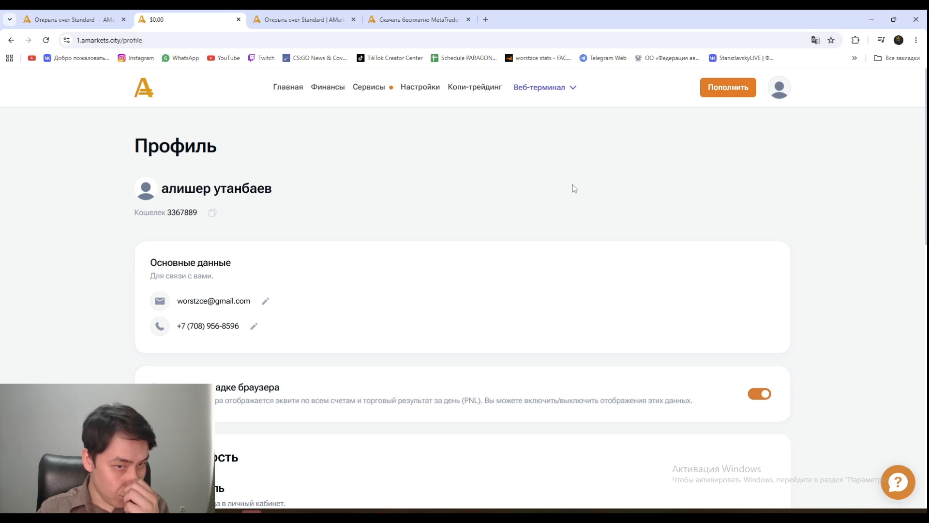
drag(297, 196, 161, 183)
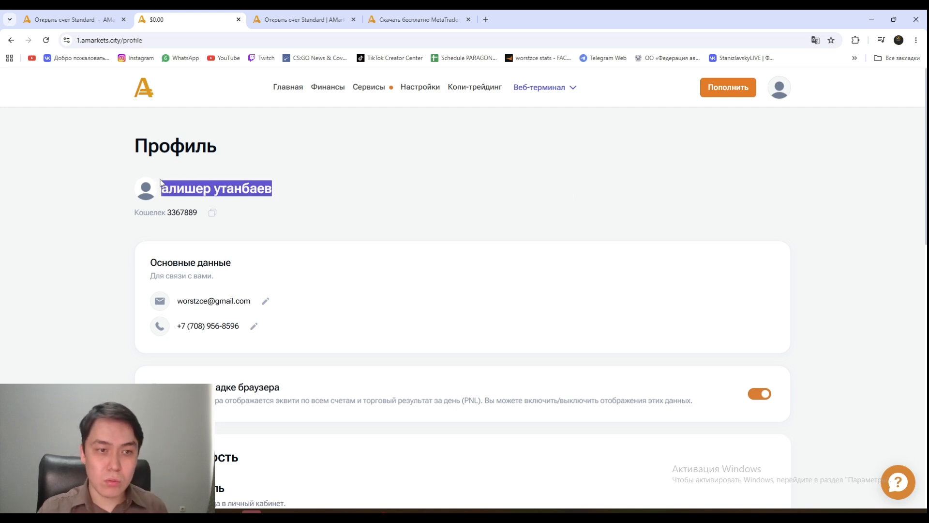
click(287, 193)
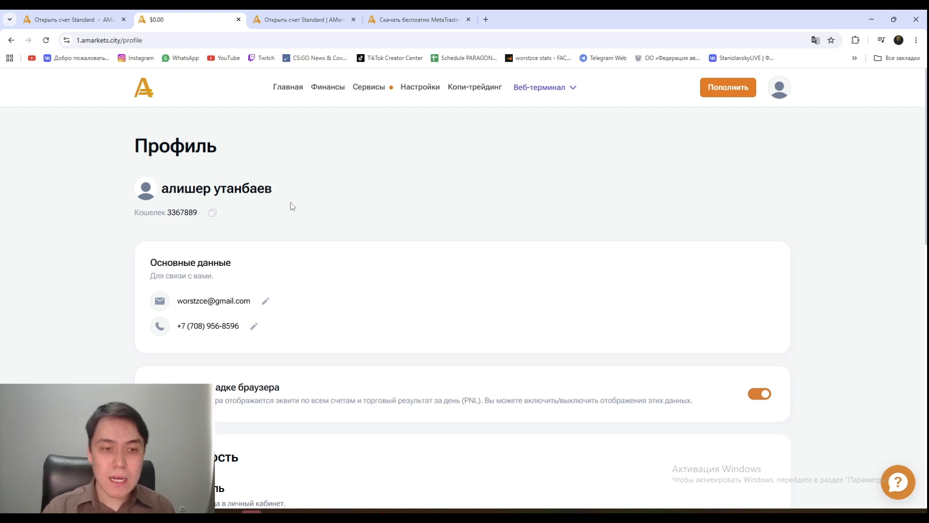
scroll(277, 192, down, 4)
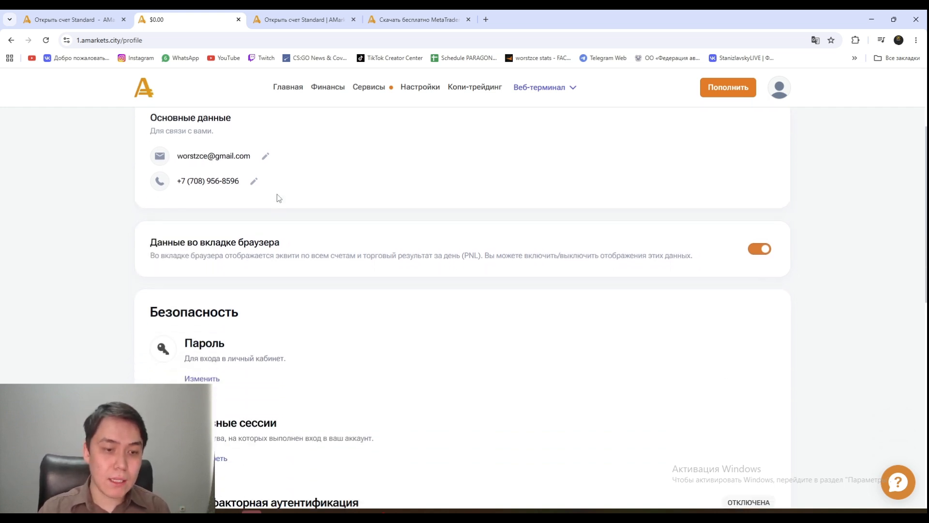
scroll(277, 196, down, 5)
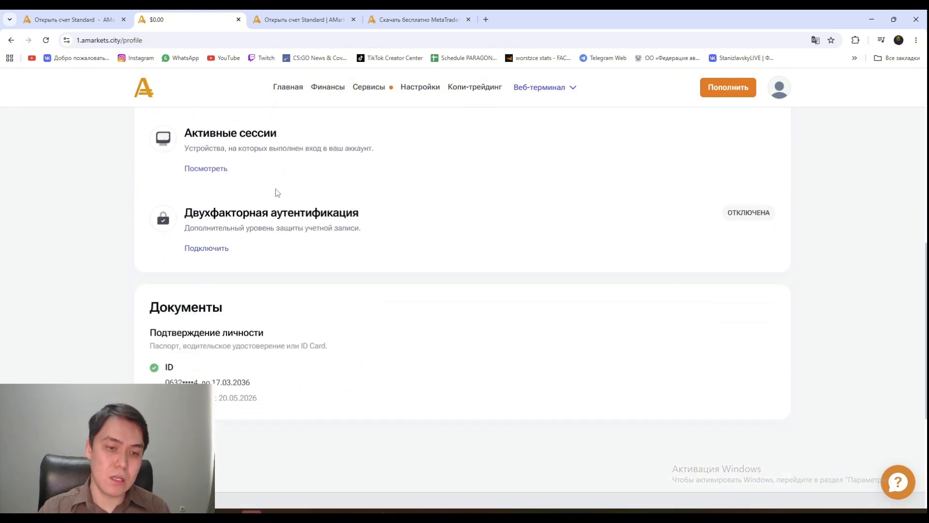
scroll(278, 193, up, 1)
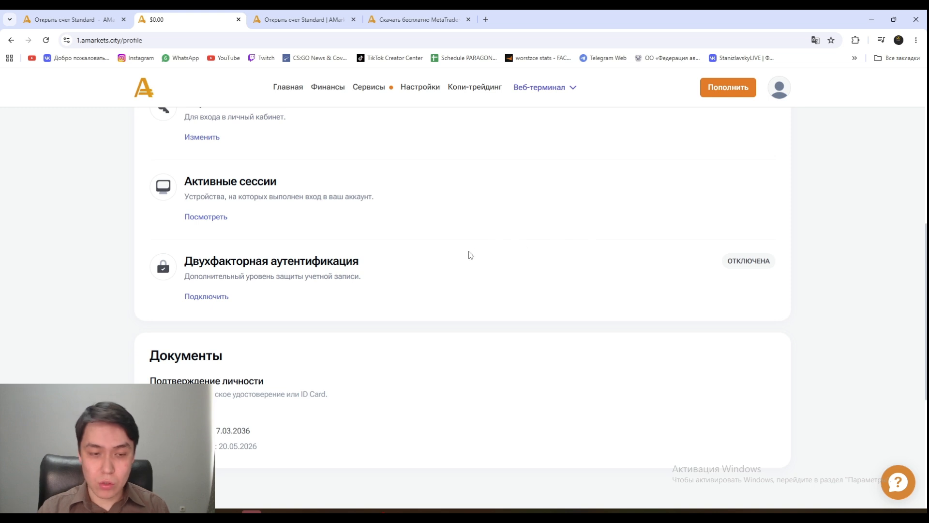
scroll(293, 261, up, 2)
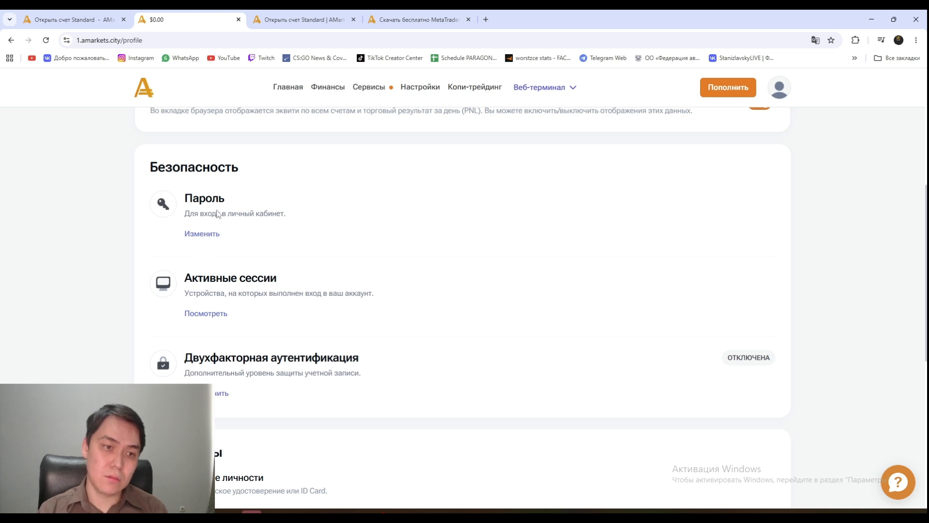
scroll(319, 213, up, 4)
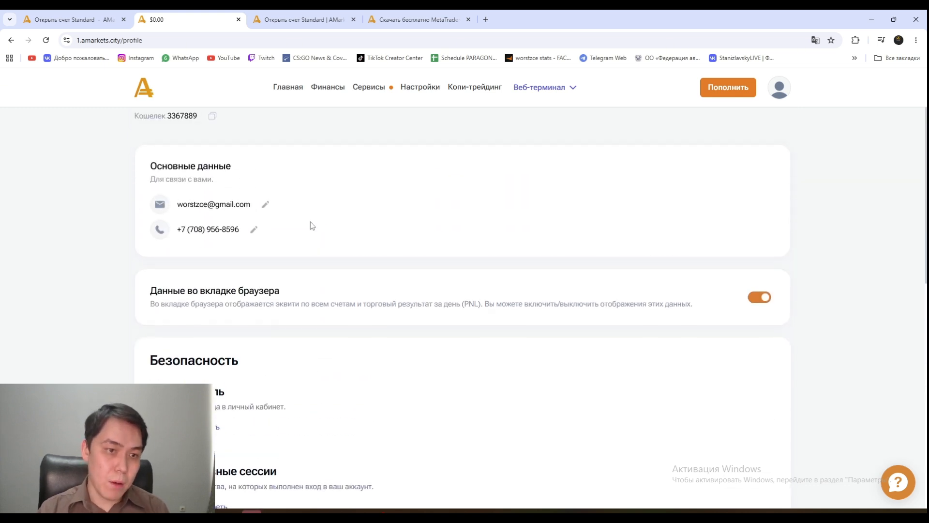
scroll(311, 229, up, 1)
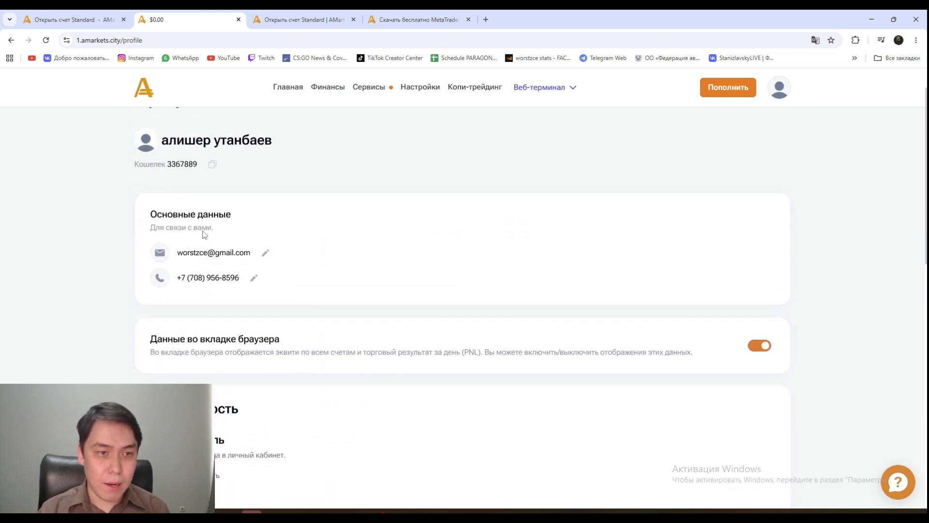
- Glance at the Standard account form tab, then return to the profile page
click(313, 15)
click(188, 18)
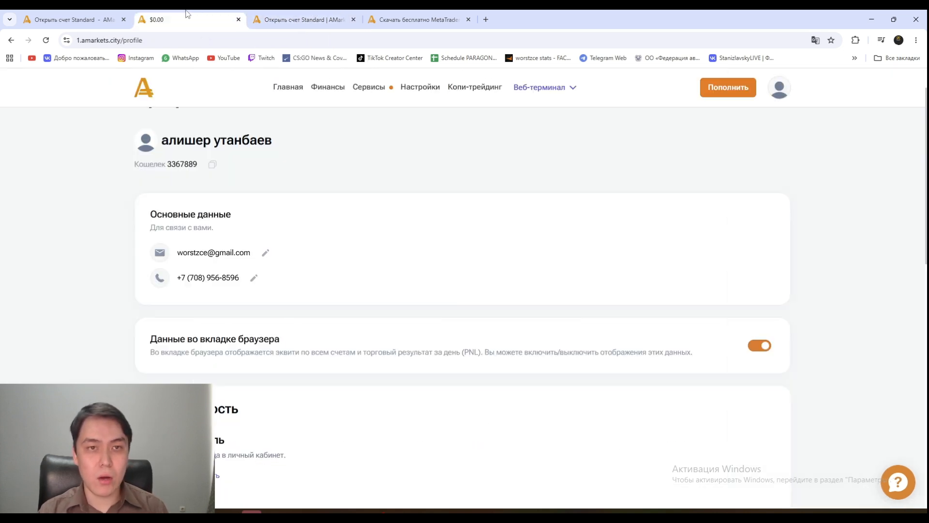
mouse_move(331, 87)
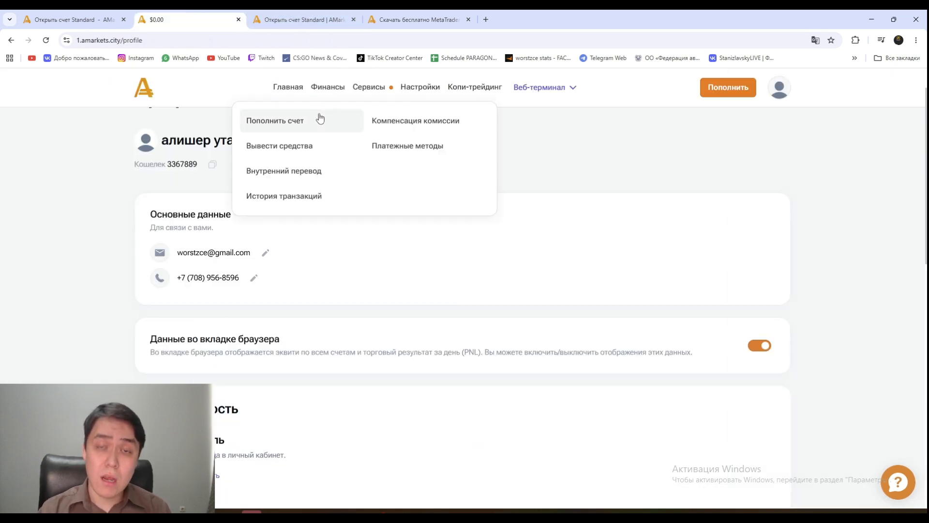
scroll(506, 255, up, 1)
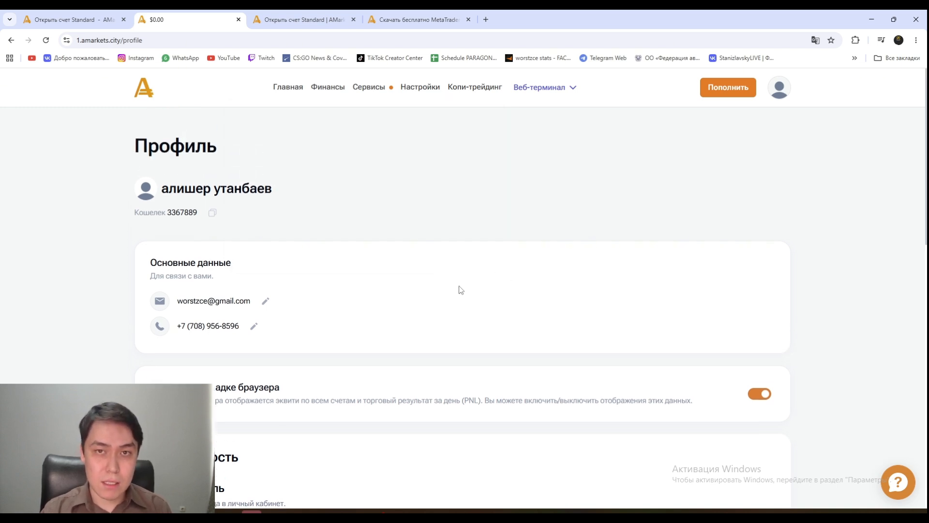
scroll(414, 276, down, 2)
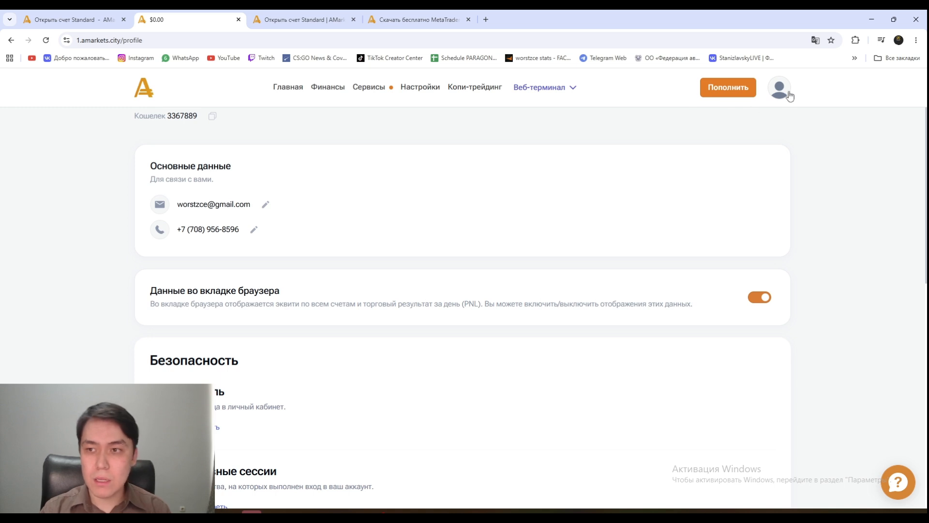
- Open Мои достижения and browse the closed-deal, traded-lot and Стаж в трейдинге badges
mouse_move(789, 96)
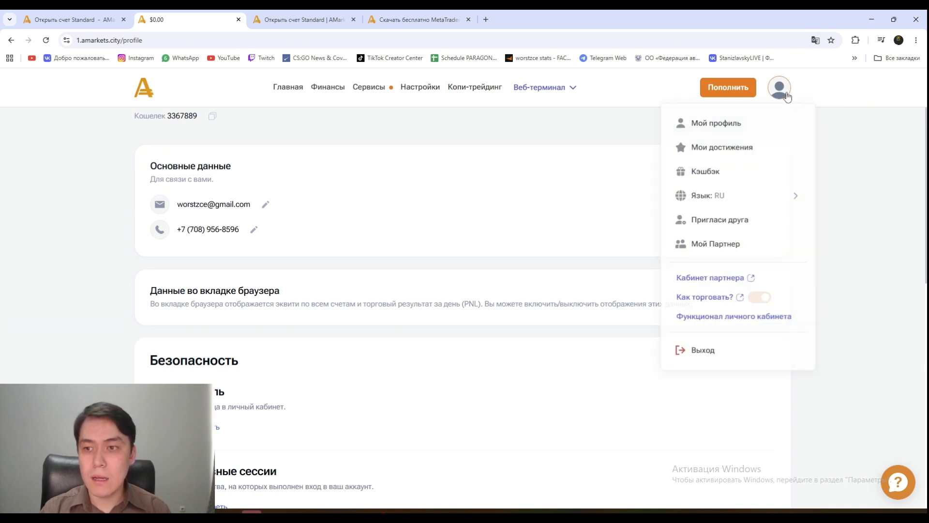
click(673, 145)
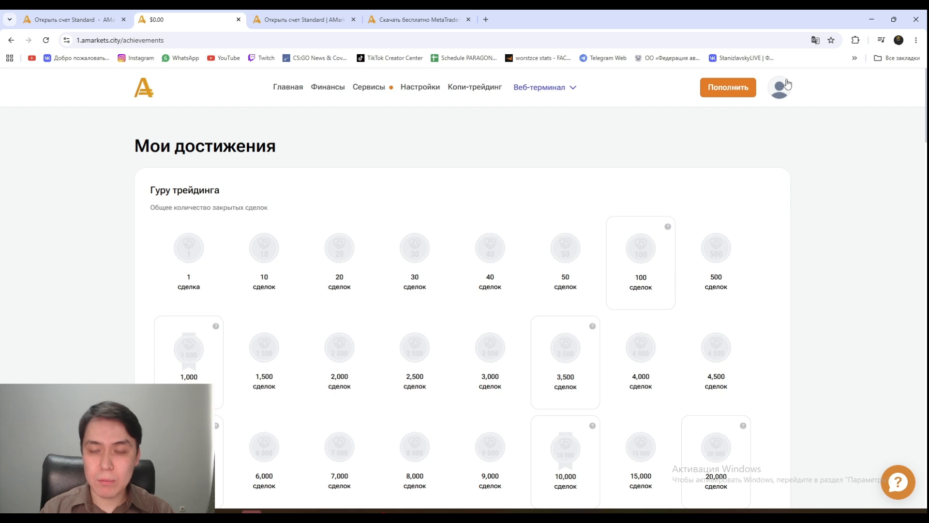
scroll(196, 207, down, 6)
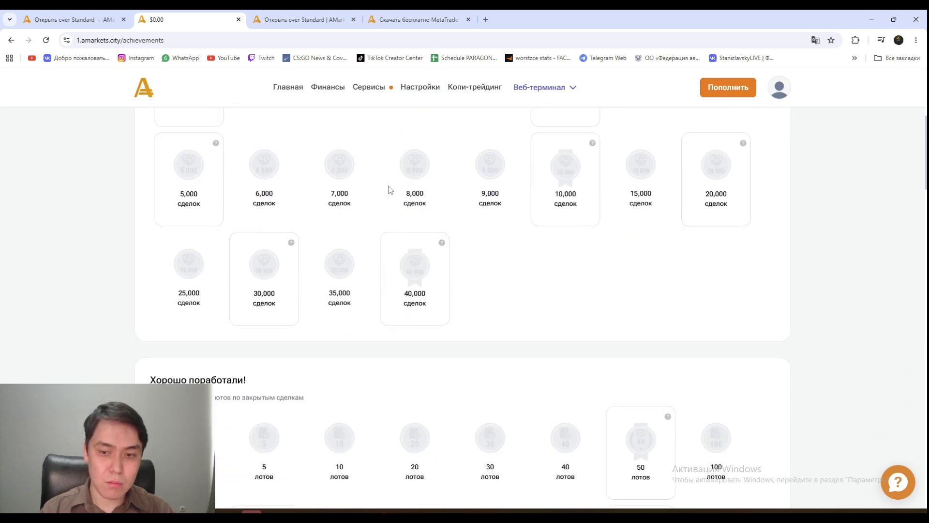
scroll(387, 189, down, 5)
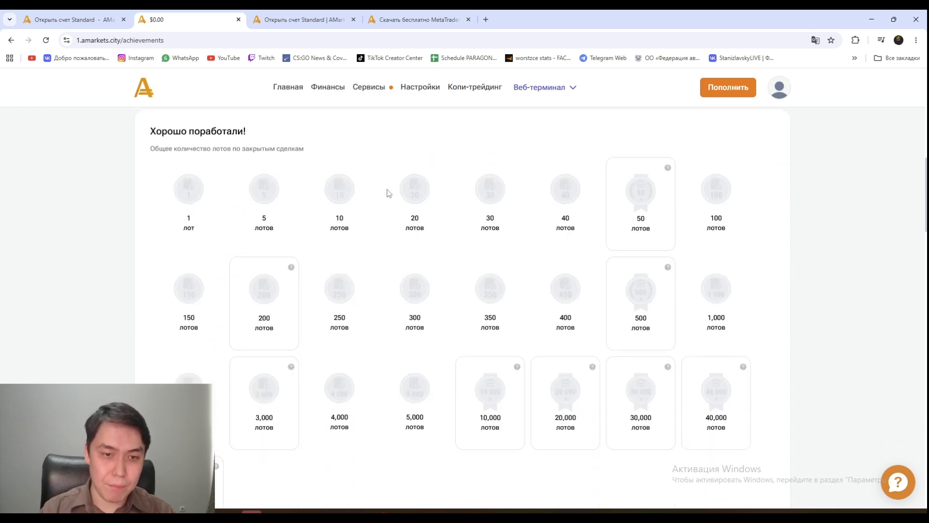
scroll(357, 224, up, 7)
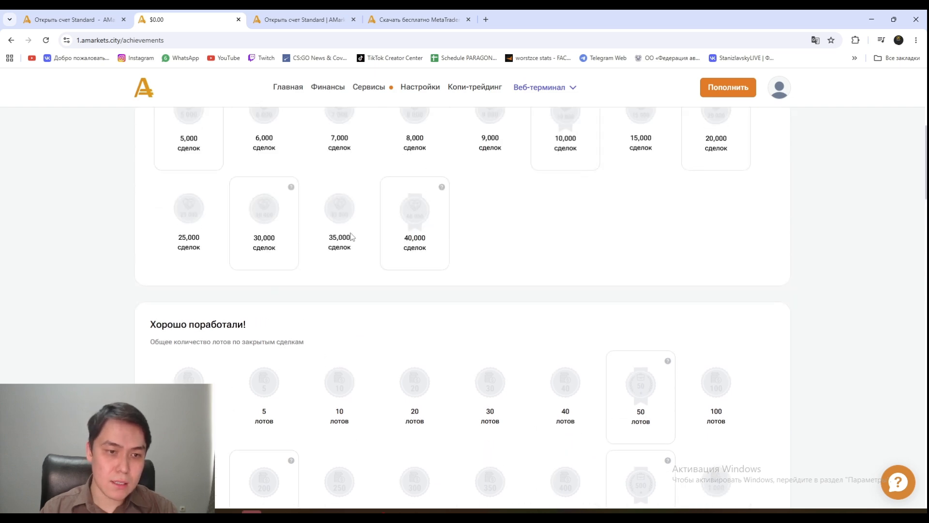
scroll(334, 225, up, 1)
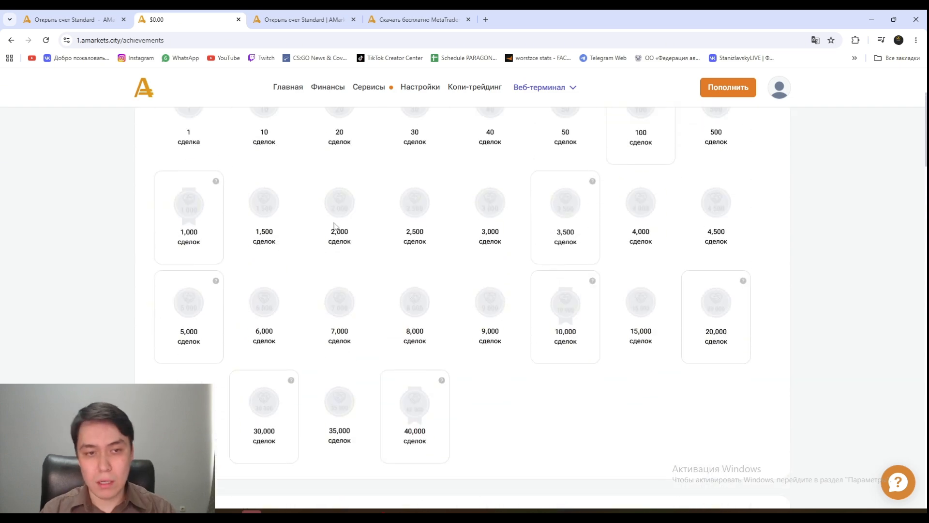
scroll(333, 225, down, 15)
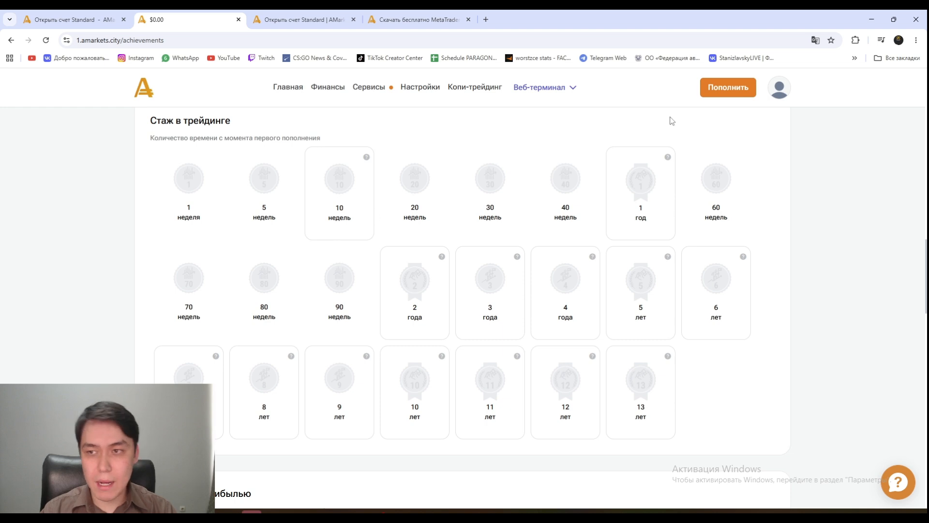